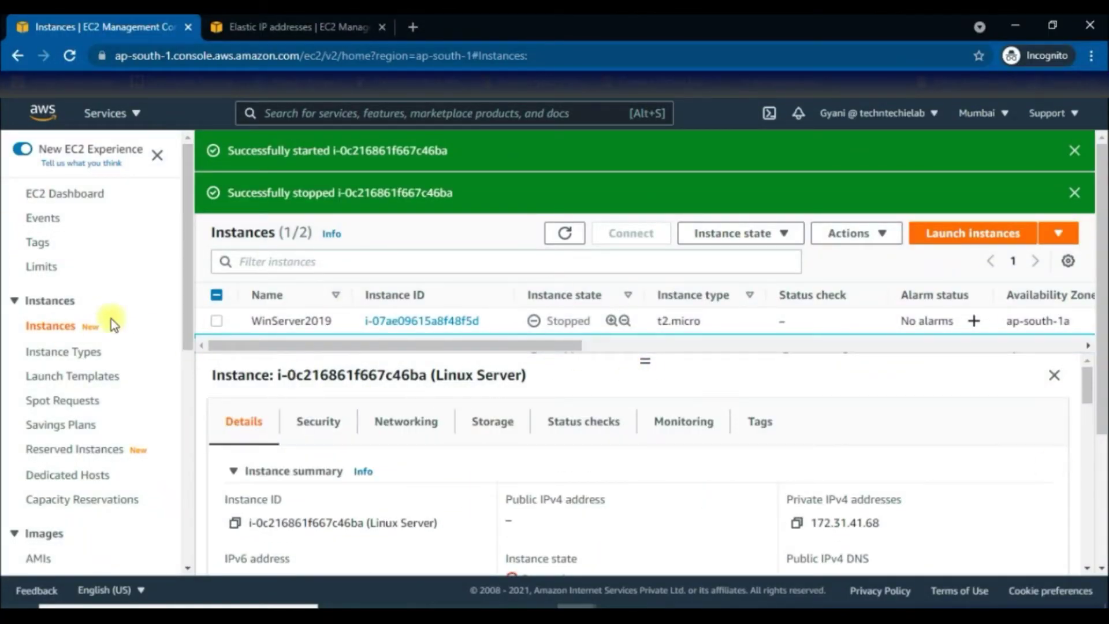
{"action": "scroll", "coordinate": [466, 457], "scroll_direction": "down", "scroll_amount": 2}
{"action": "scroll", "coordinate": [388, 482], "scroll_direction": "down", "scroll_amount": 1}
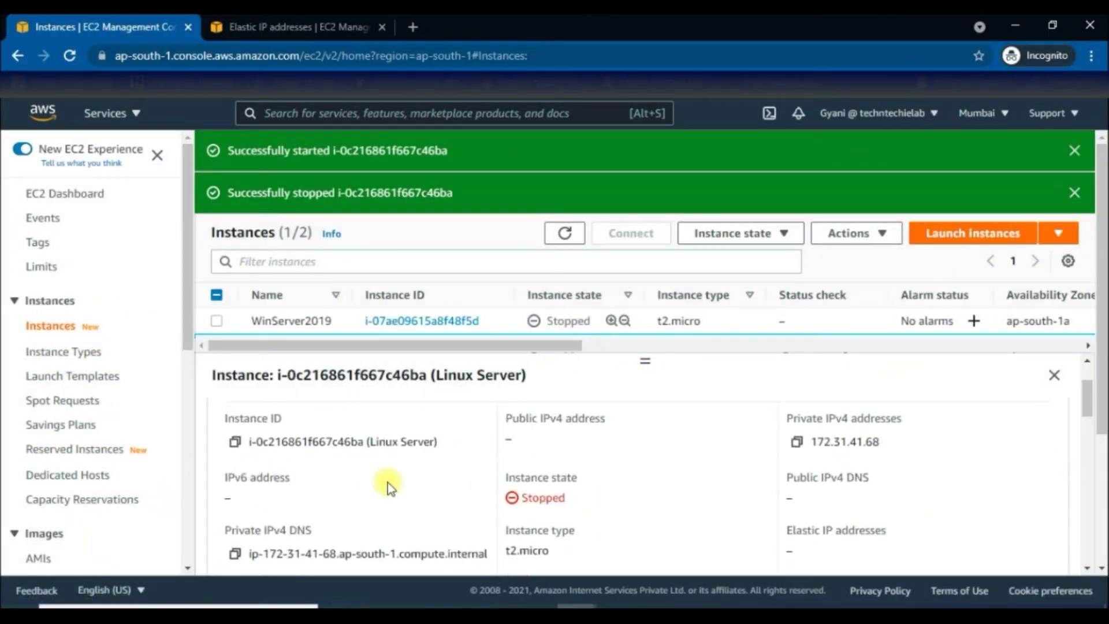
{"action": "scroll", "coordinate": [388, 482], "scroll_direction": "down", "scroll_amount": 2}
{"action": "scroll", "coordinate": [112, 412], "scroll_direction": "down", "scroll_amount": 1}
{"action": "scroll", "coordinate": [111, 424], "scroll_direction": "down", "scroll_amount": 2}
{"action": "scroll", "coordinate": [104, 457], "scroll_direction": "down", "scroll_amount": 3}
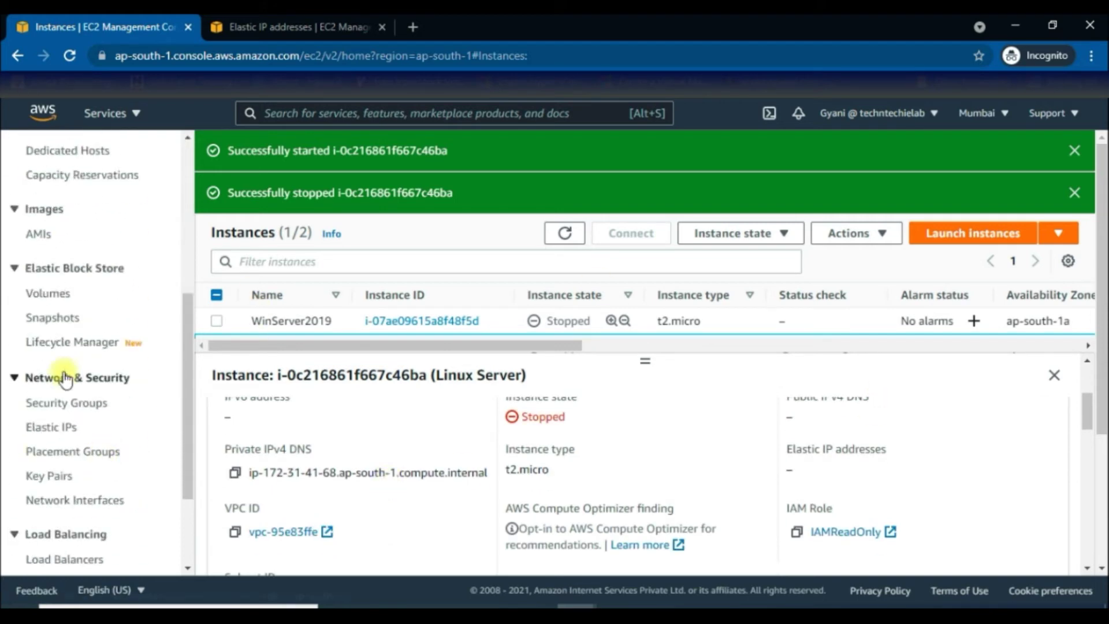
Go to Placement Groups under Network & Security, which lists no groups in this region
{"action": "left_click", "coordinate": [69, 452]}
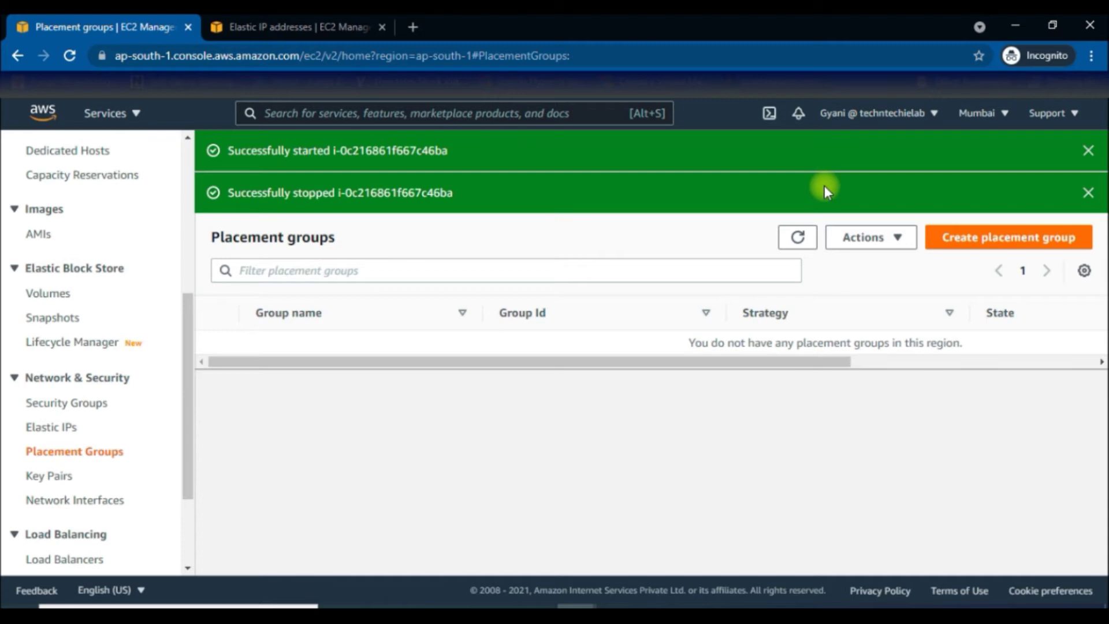
Create placement group 'My First PGrp for High Performance' with the Cluster strategy
{"action": "left_click", "coordinate": [976, 246]}
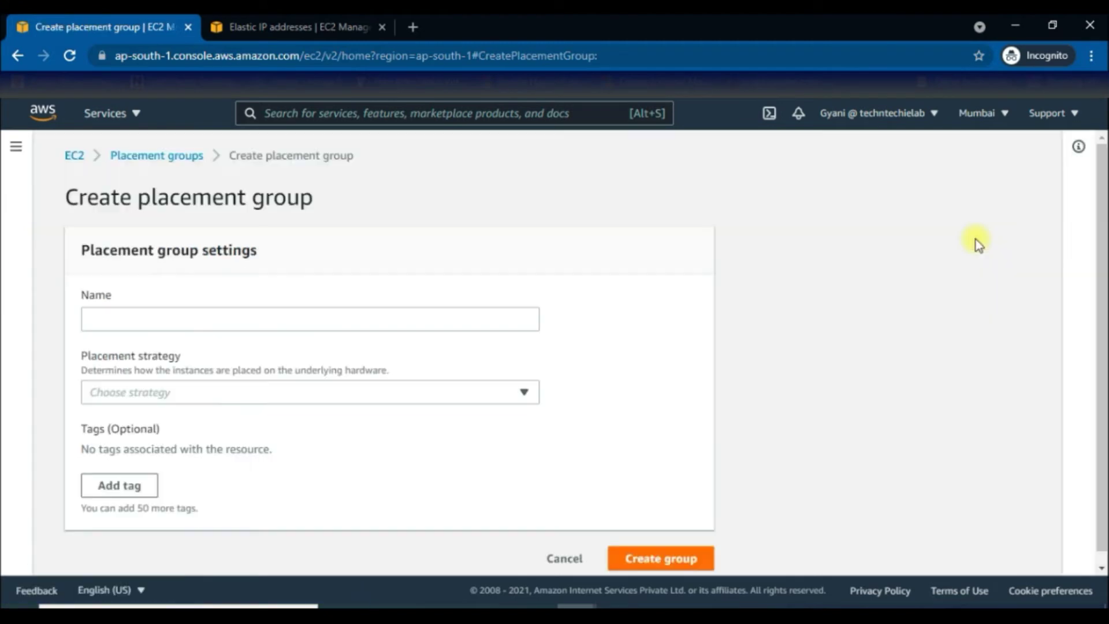
{"action": "left_click", "coordinate": [260, 324]}
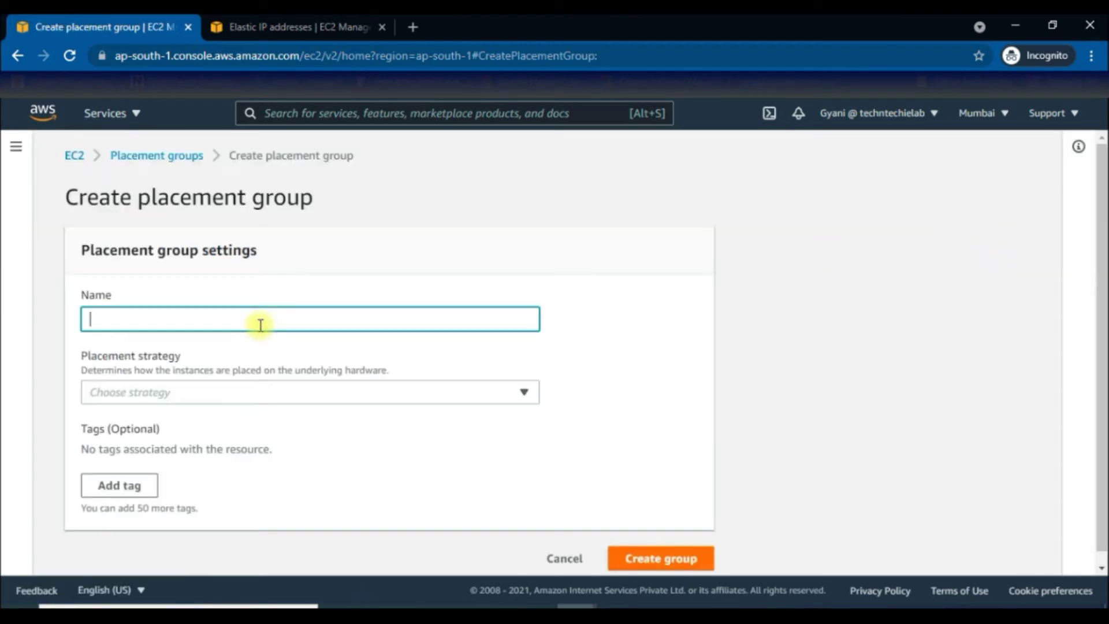
{"action": "type", "text": "My Fi"}
{"action": "type", "text": "rst PG"}
{"action": "type", "text": "rp for High "}
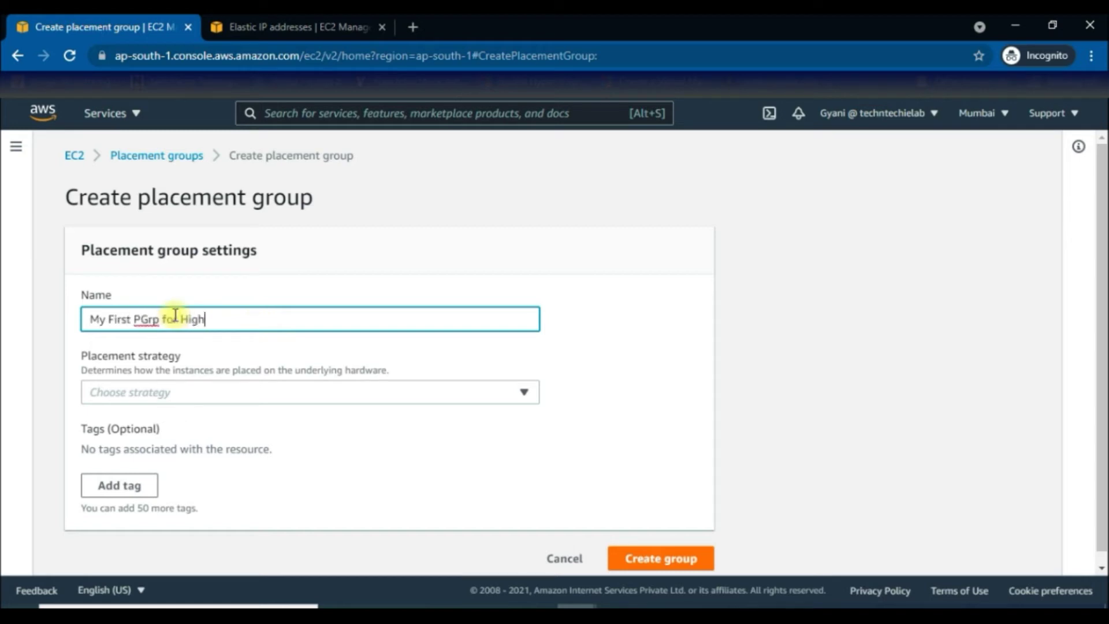
{"action": "type", "text": "Performanc"}
{"action": "type", "text": "e"}
{"action": "left_click", "coordinate": [184, 392]}
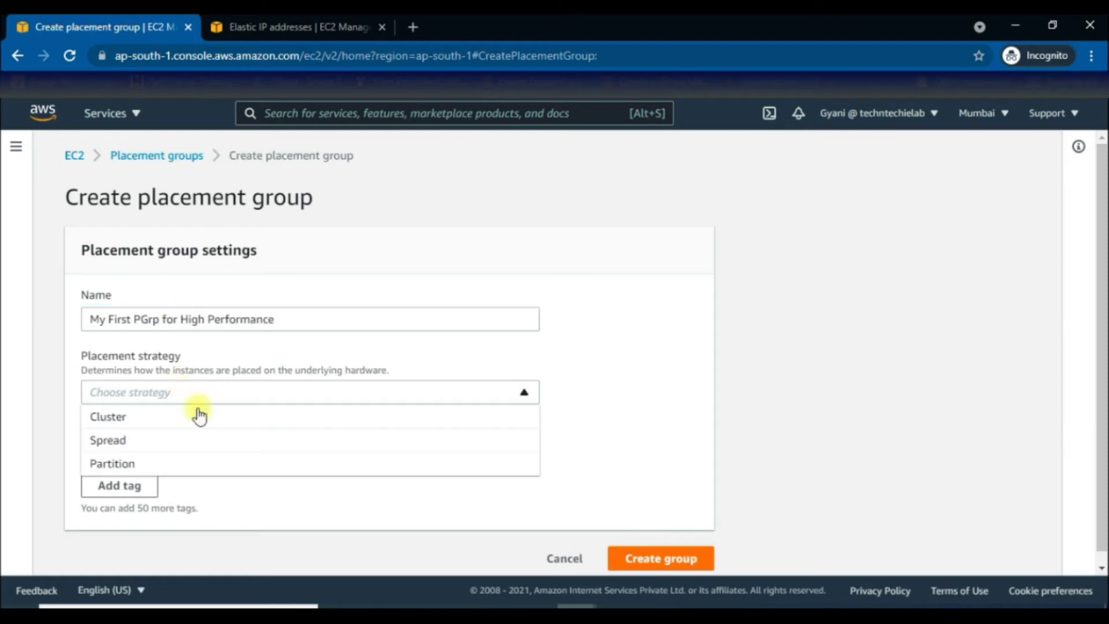
{"action": "left_click", "coordinate": [164, 428]}
{"action": "scroll", "coordinate": [260, 469], "scroll_direction": "down", "scroll_amount": 1}
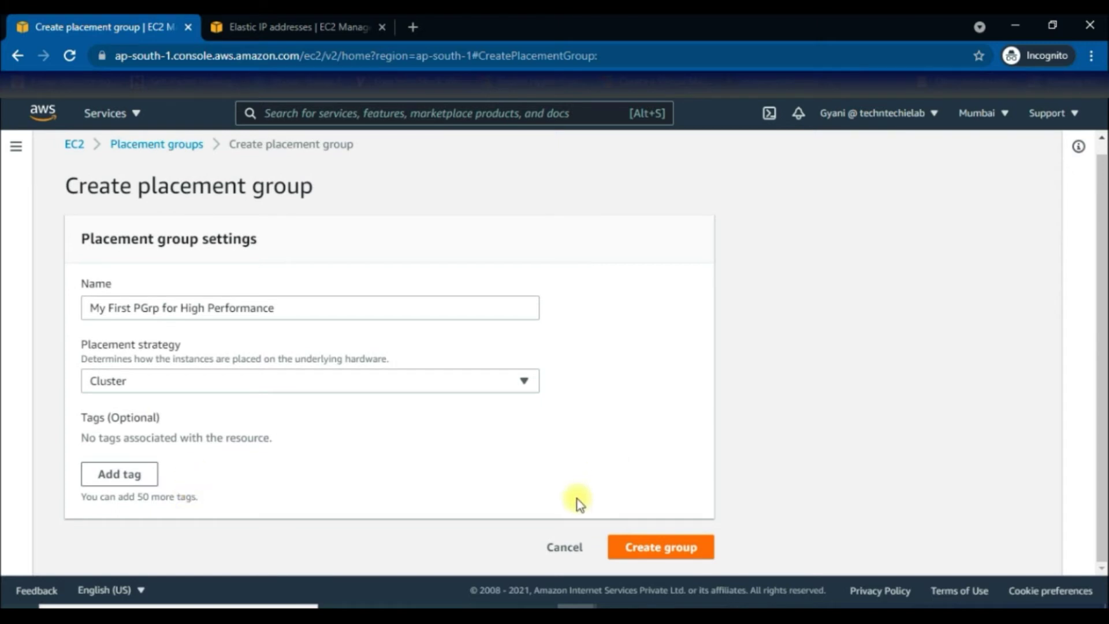
{"action": "left_click", "coordinate": [671, 545]}
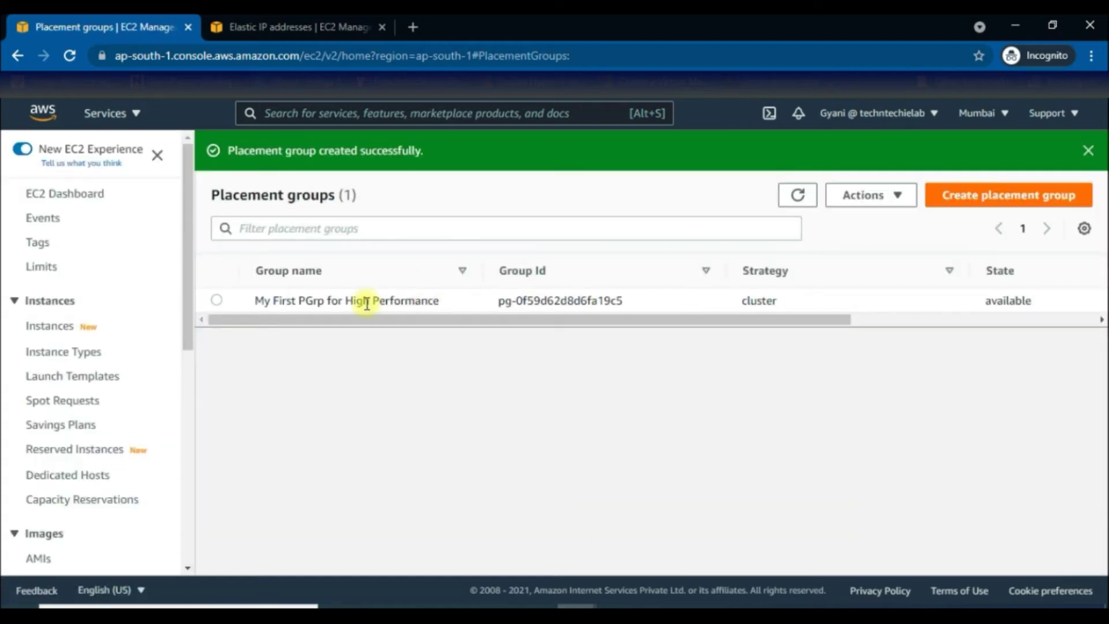
Create placement group 'Second PGrp for Critical App' with the Spread strategy
{"action": "left_click", "coordinate": [1014, 199]}
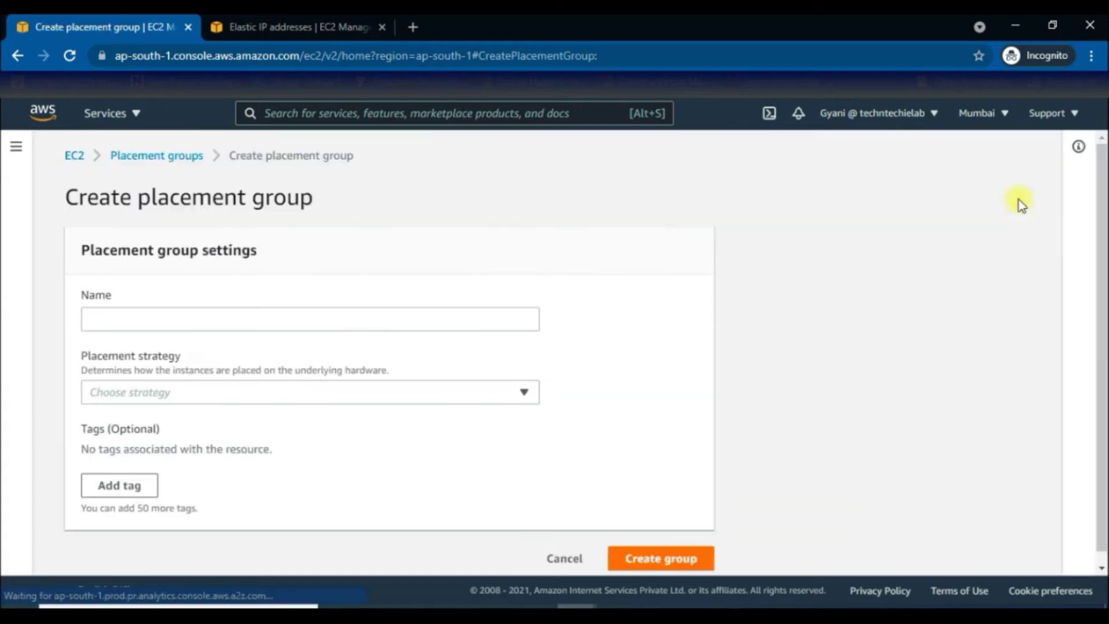
{"action": "left_click", "coordinate": [237, 318]}
{"action": "type", "text": "Second"}
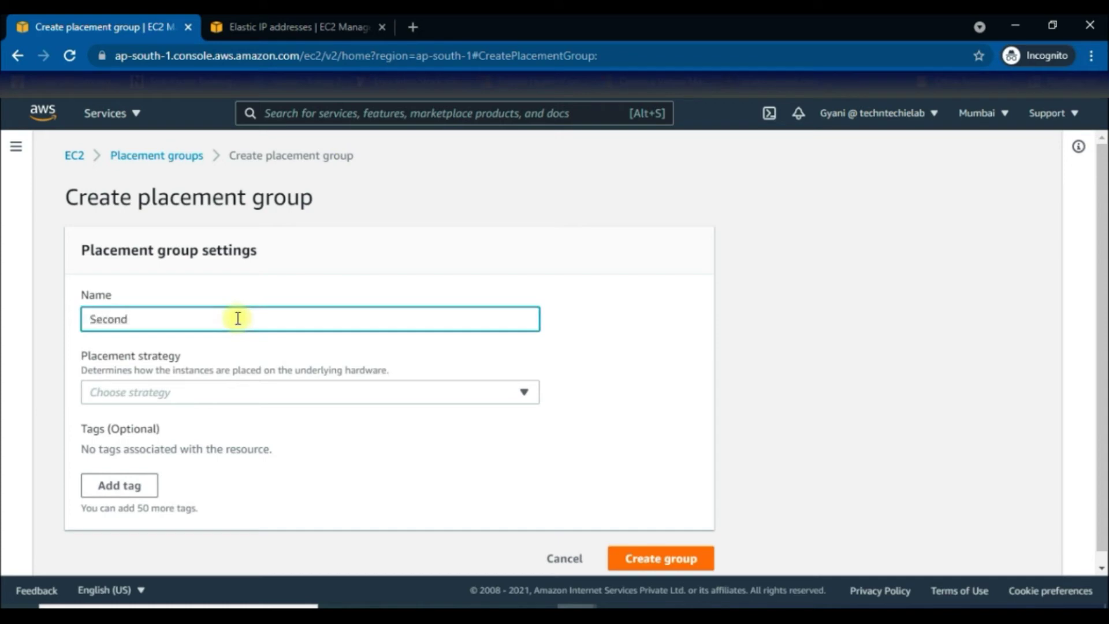
{"action": "type", "text": " PGrp for Crit"}
{"action": "type", "text": "ical App"}
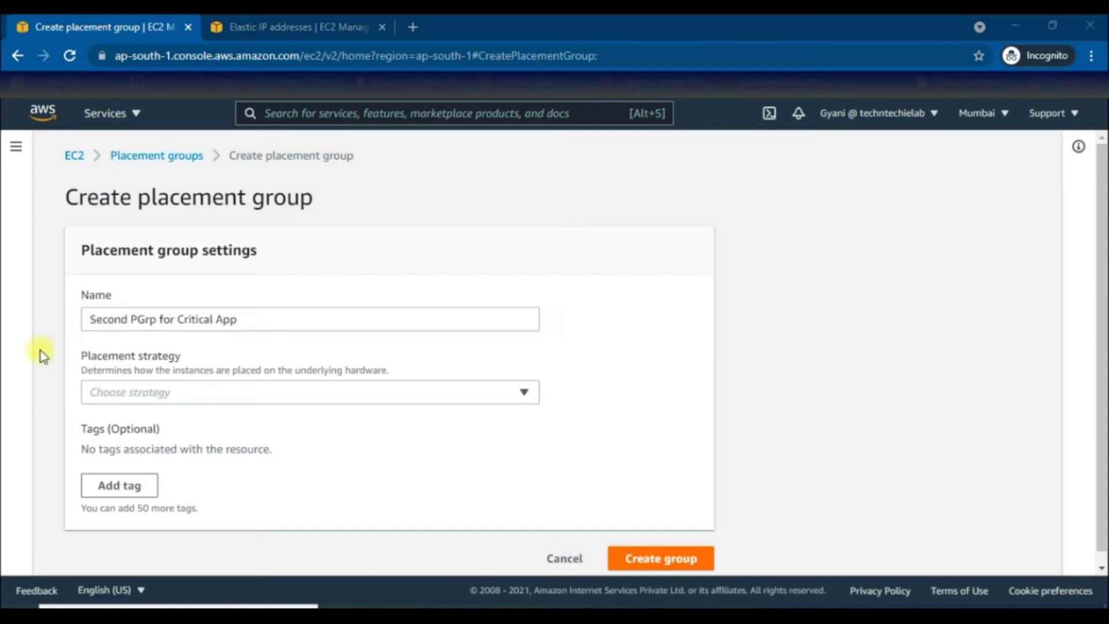
{"action": "left_click", "coordinate": [128, 397]}
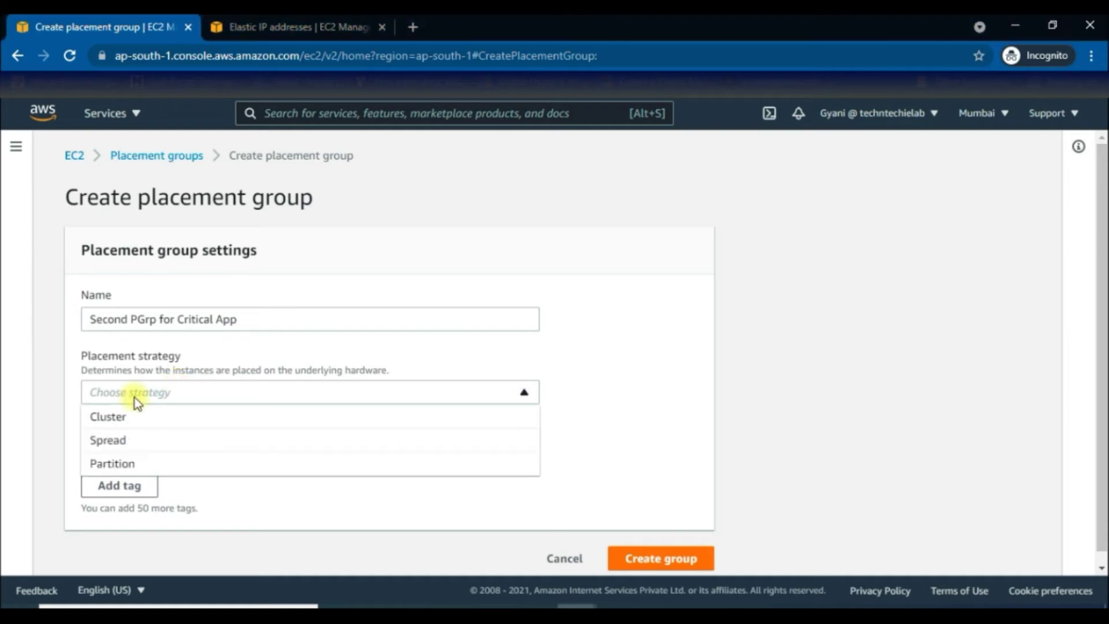
{"action": "left_click", "coordinate": [136, 441]}
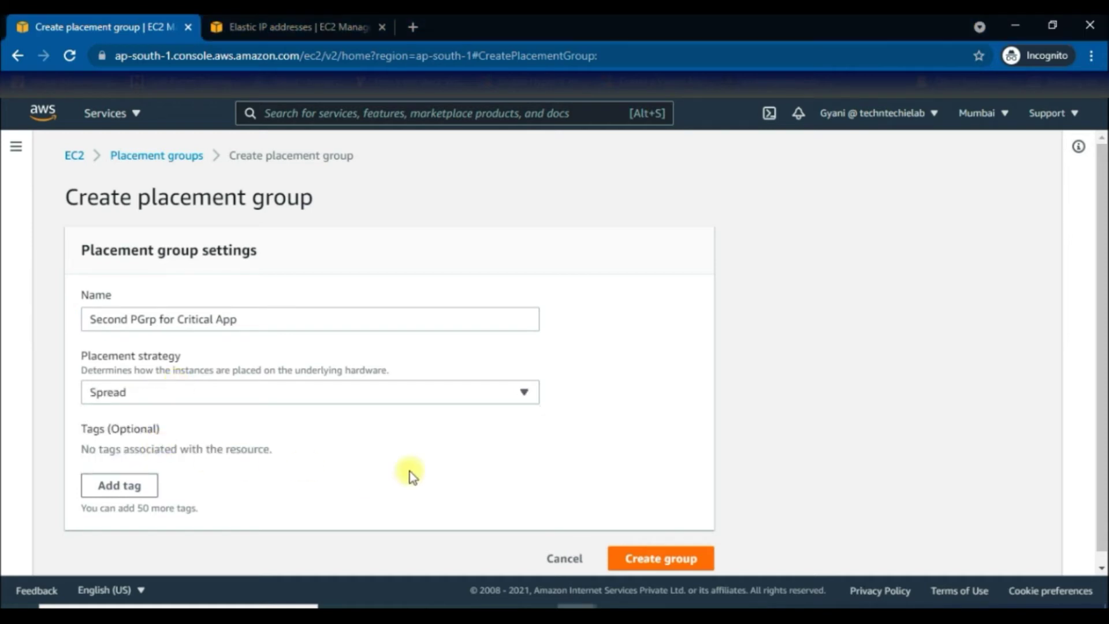
{"action": "left_click", "coordinate": [673, 560]}
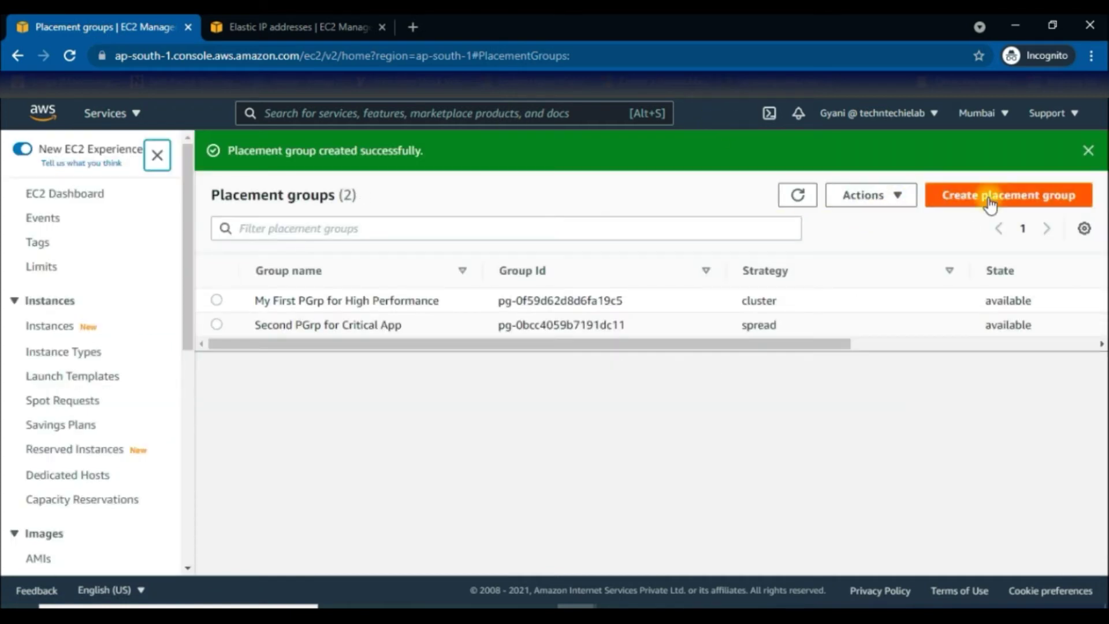
Create placement group 'Third PGrp for Distributed Application' with Partition strategy and 7 partitions
{"action": "left_click", "coordinate": [988, 199]}
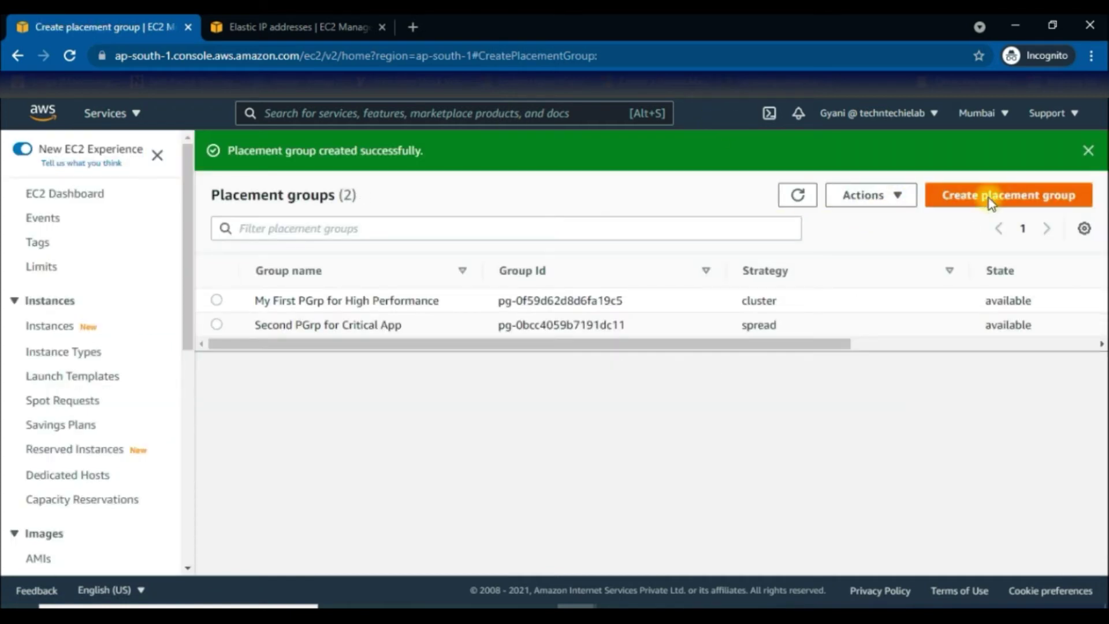
{"action": "left_click", "coordinate": [270, 318]}
{"action": "type", "text": "T"}
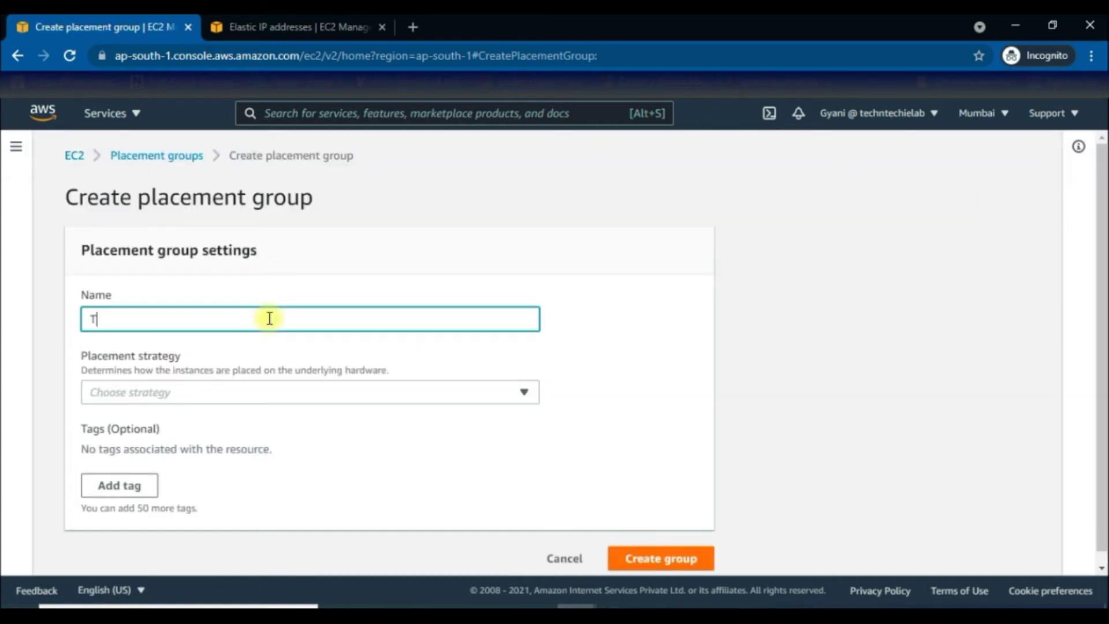
{"action": "type", "text": "hird PGrp for "}
{"action": "type", "text": "Distributed App"}
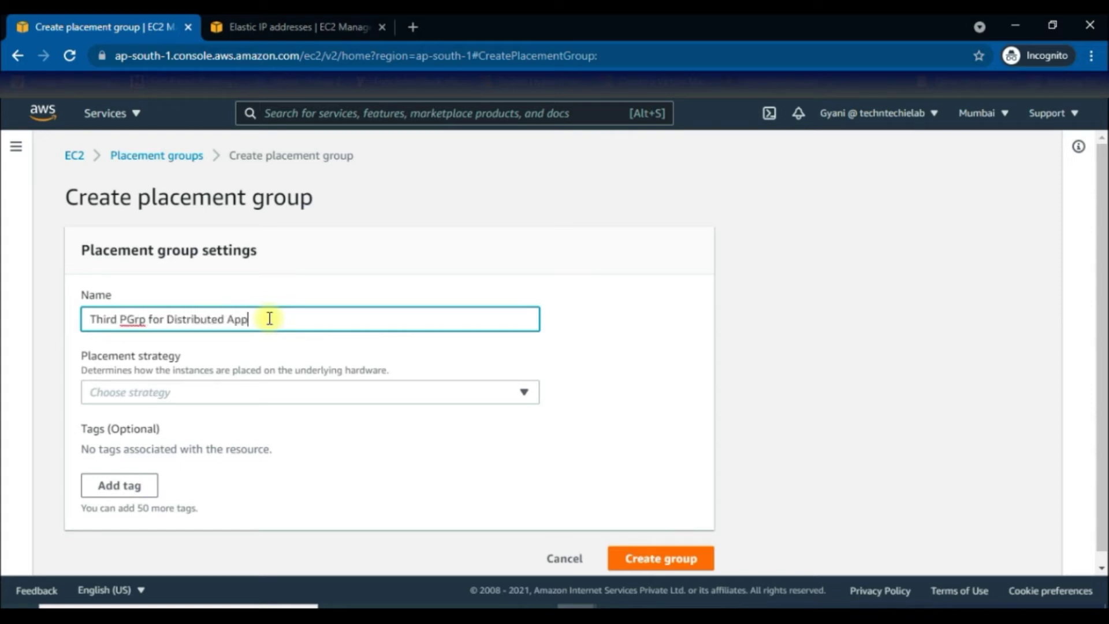
{"action": "type", "text": "lication"}
{"action": "left_click", "coordinate": [217, 392]}
{"action": "left_click", "coordinate": [217, 460]}
{"action": "scroll", "coordinate": [351, 437], "scroll_direction": "down", "scroll_amount": 1}
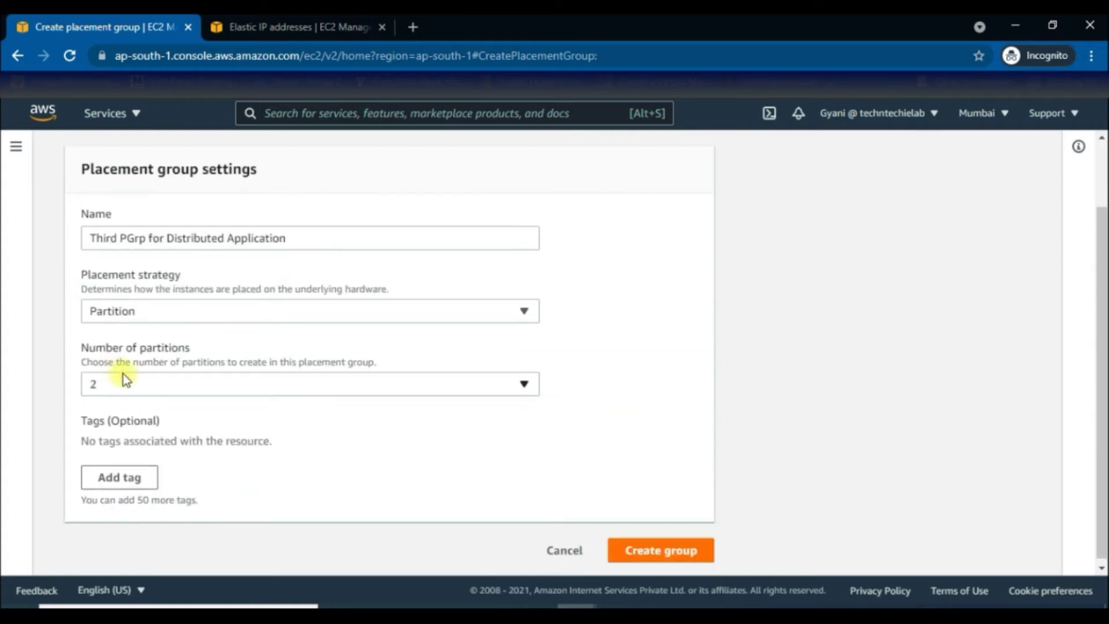
{"action": "left_click_drag", "start_coordinate": [74, 347], "coordinate": [182, 348]}
{"action": "left_click", "coordinate": [199, 371]}
{"action": "left_click", "coordinate": [295, 386]}
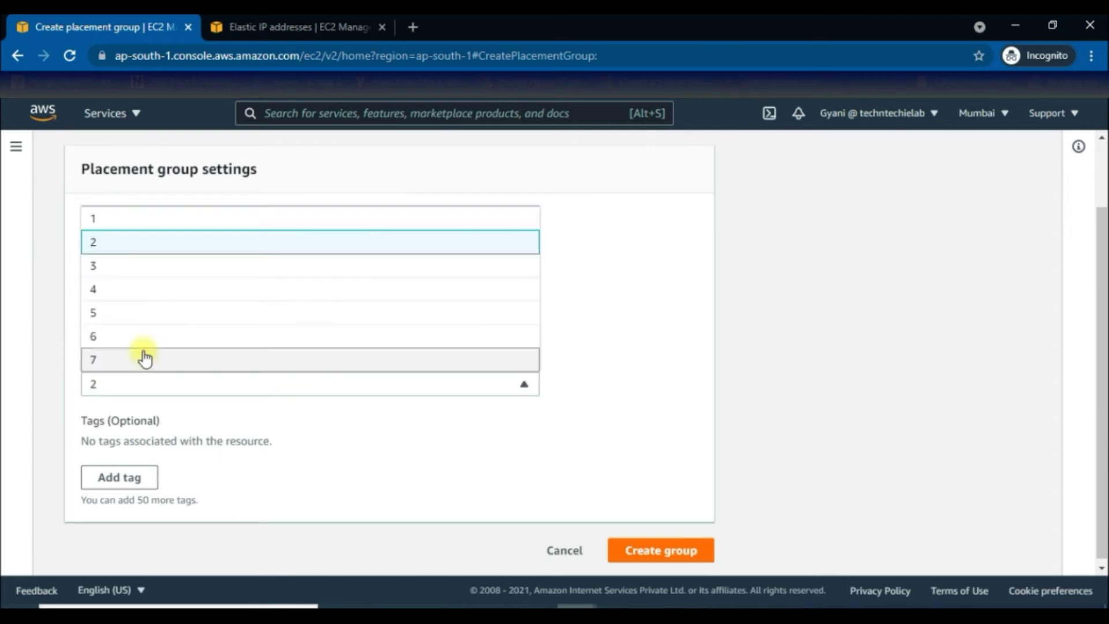
{"action": "left_click", "coordinate": [95, 359]}
{"action": "left_click", "coordinate": [677, 553]}
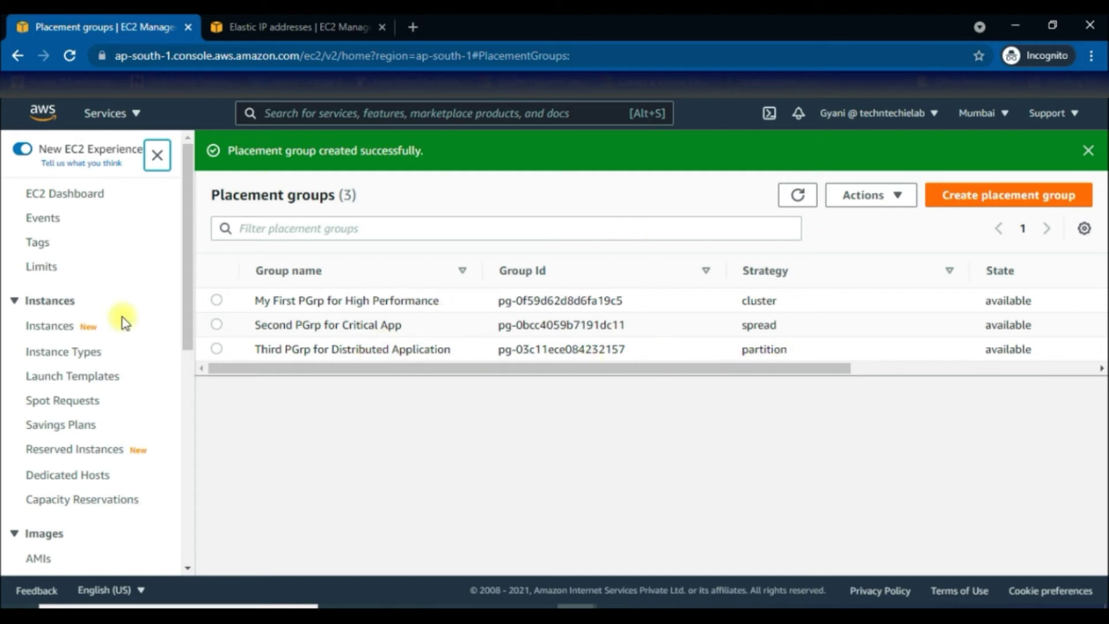
Launch instances with the Amazon Linux 2 AMI (HVM) on t2.micro and reach Configure Instance Details
{"action": "left_click", "coordinate": [61, 325]}
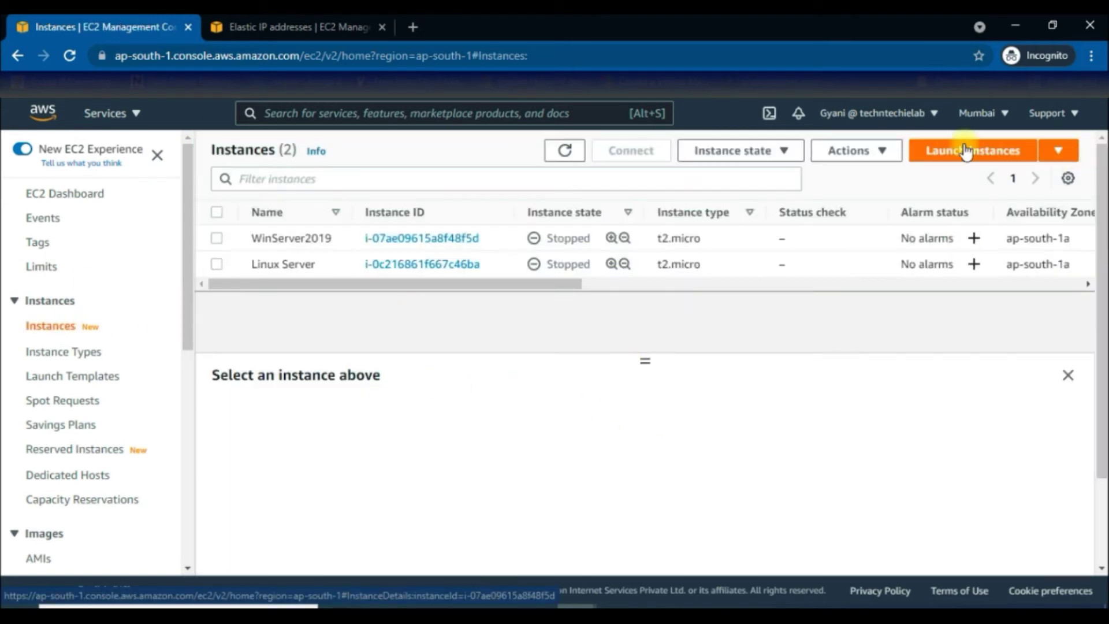
{"action": "left_click", "coordinate": [996, 156]}
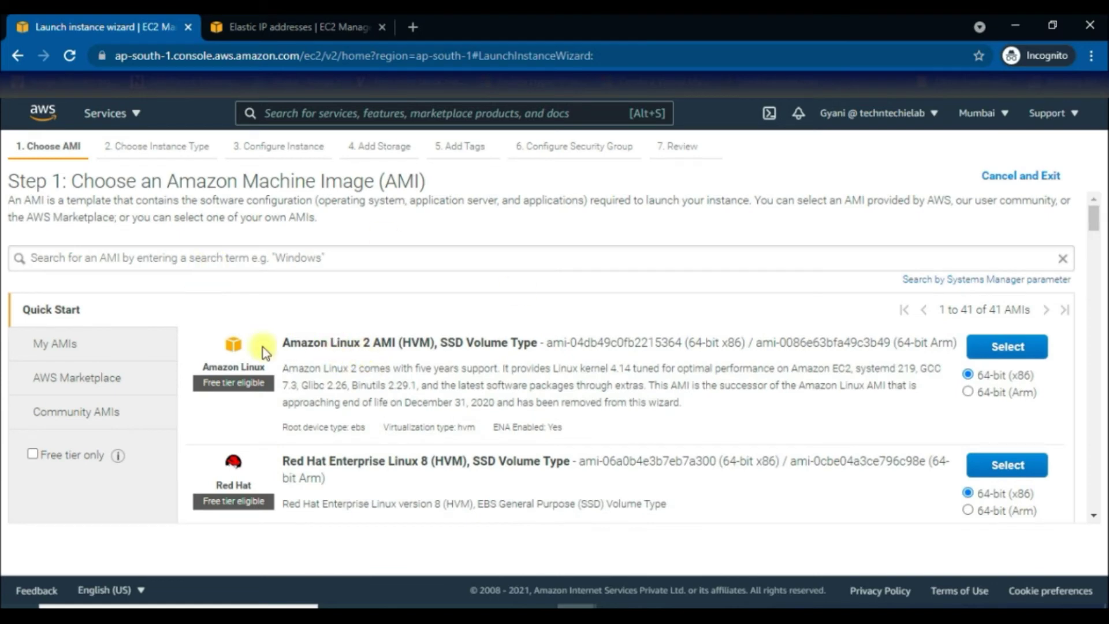
{"action": "left_click_drag", "start_coordinate": [224, 388], "coordinate": [260, 387]}
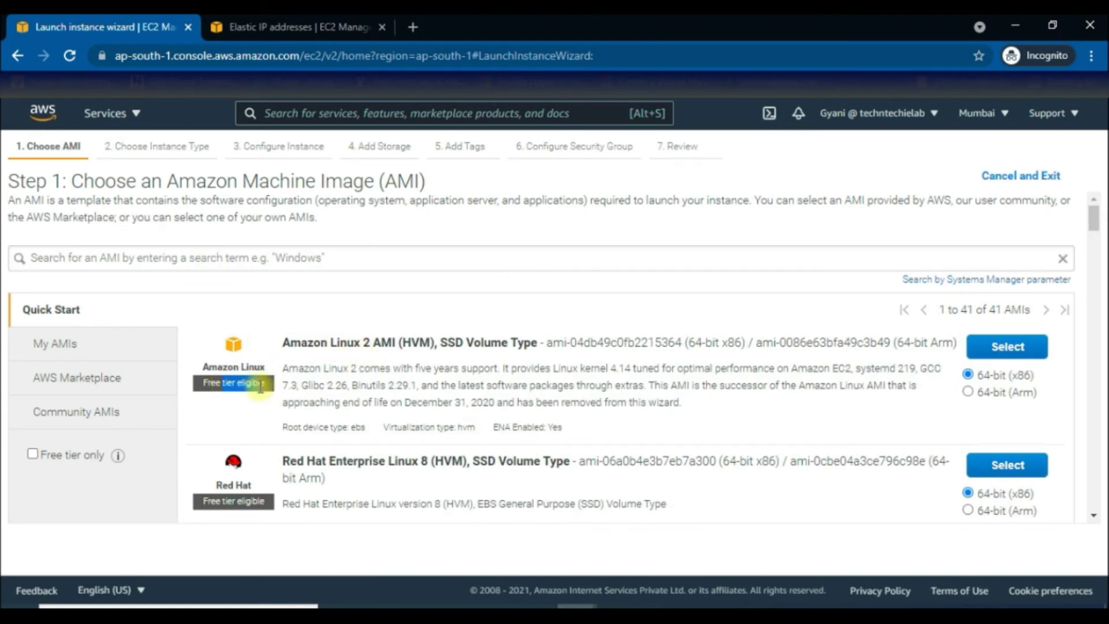
{"action": "left_click_drag", "start_coordinate": [284, 342], "coordinate": [436, 343]}
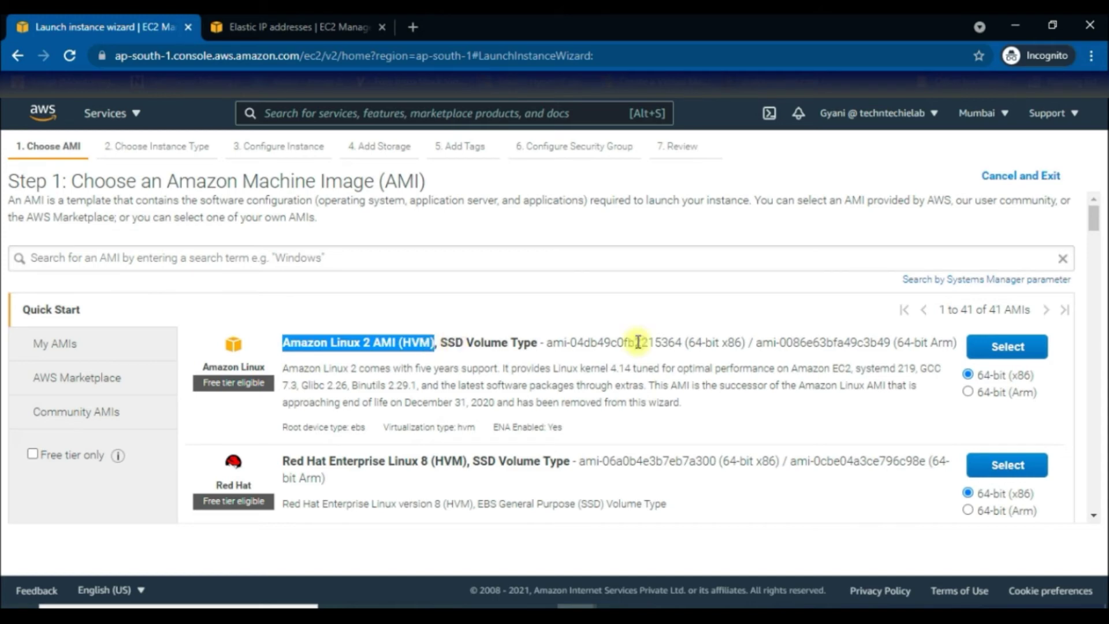
{"action": "left_click", "coordinate": [1007, 347]}
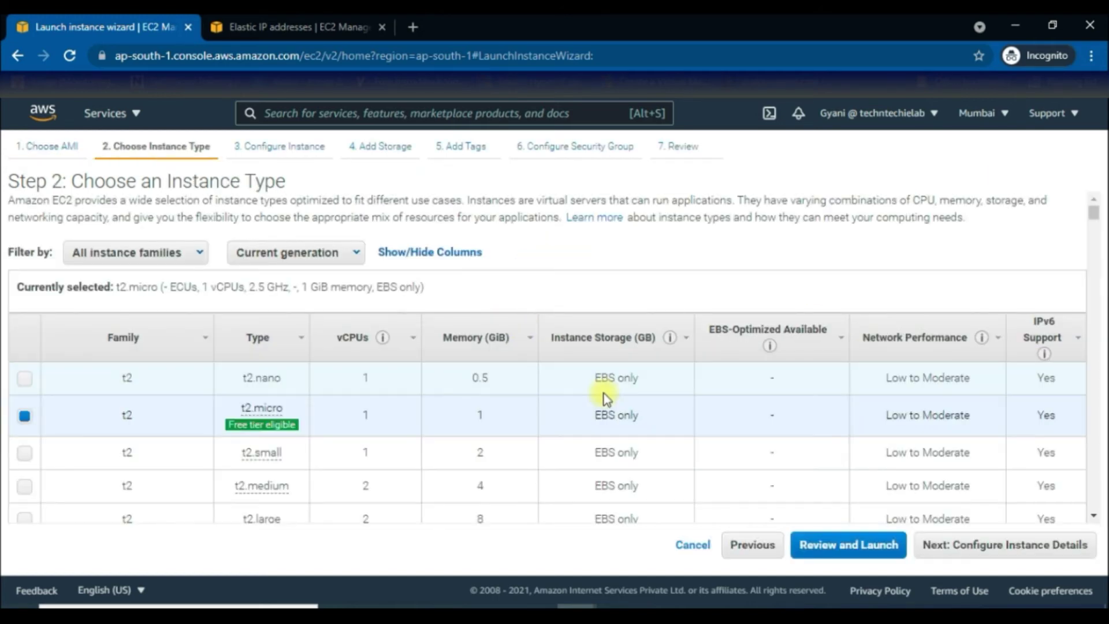
{"action": "scroll", "coordinate": [603, 397], "scroll_direction": "down", "scroll_amount": 2}
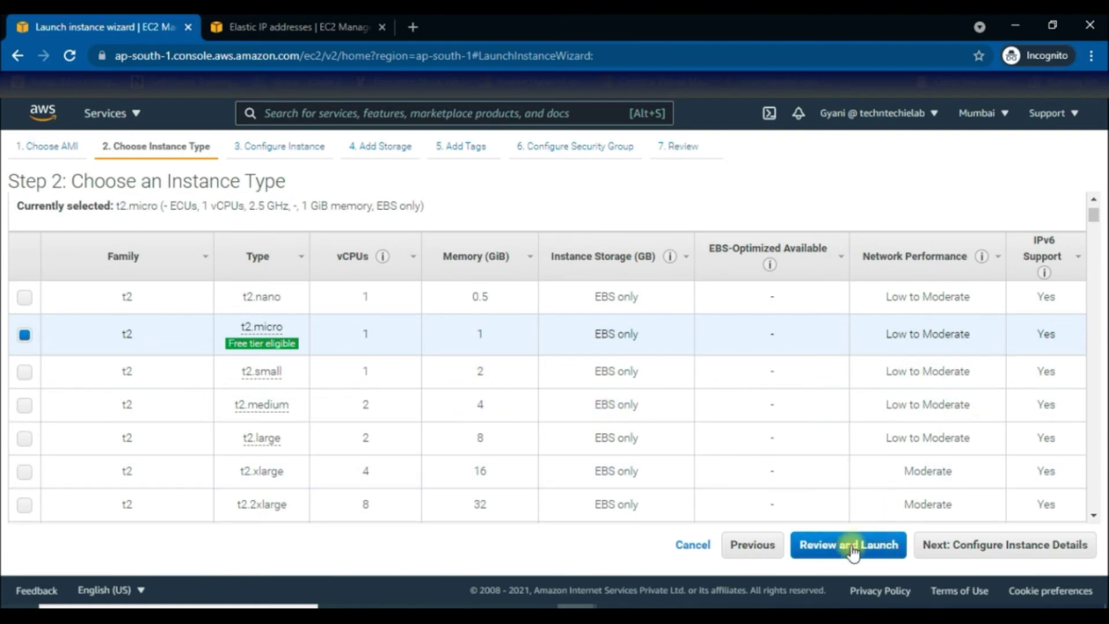
{"action": "left_click", "coordinate": [1062, 547]}
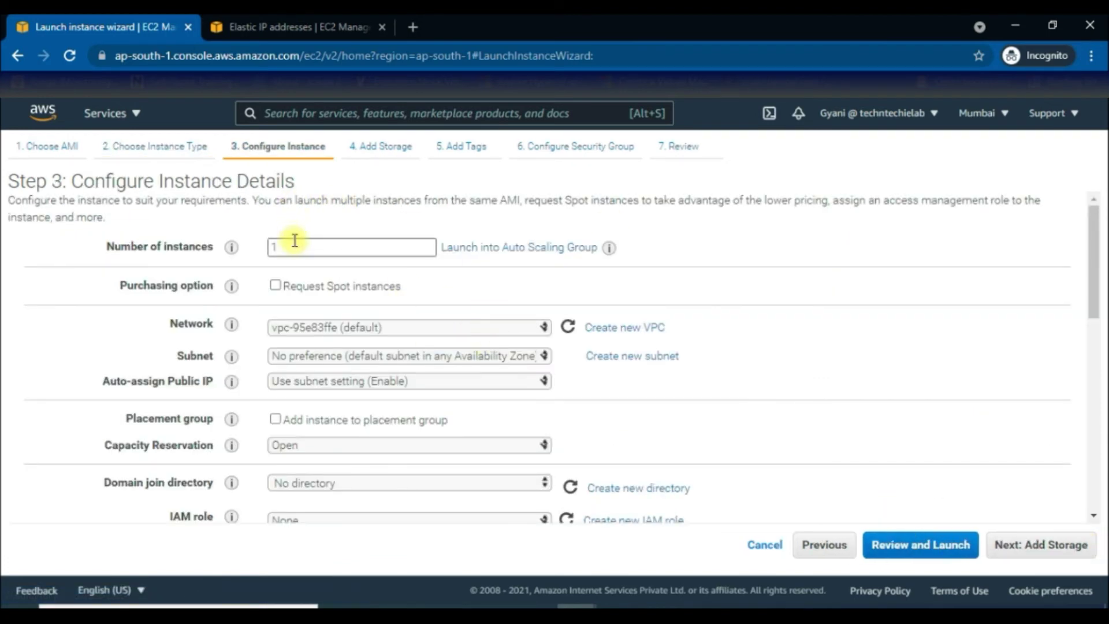
Set the instance count and add the instances to the spread group 'Second PGrp for Critical App'
{"action": "left_click", "coordinate": [319, 246]}
{"action": "key", "text": "BackSpace"}
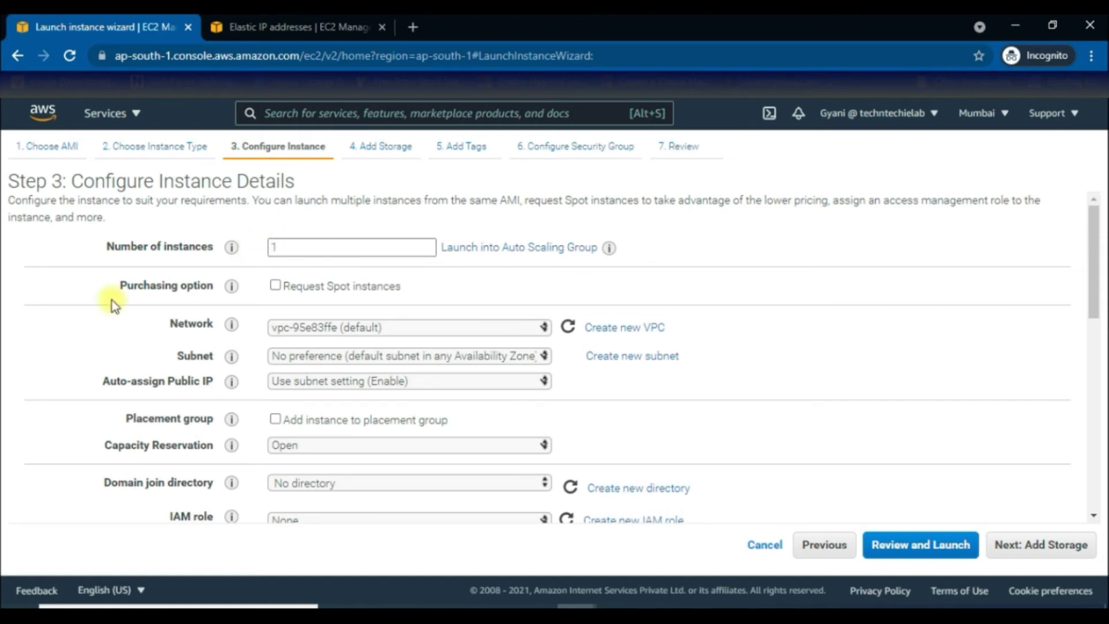
{"action": "type", "text": "2"}
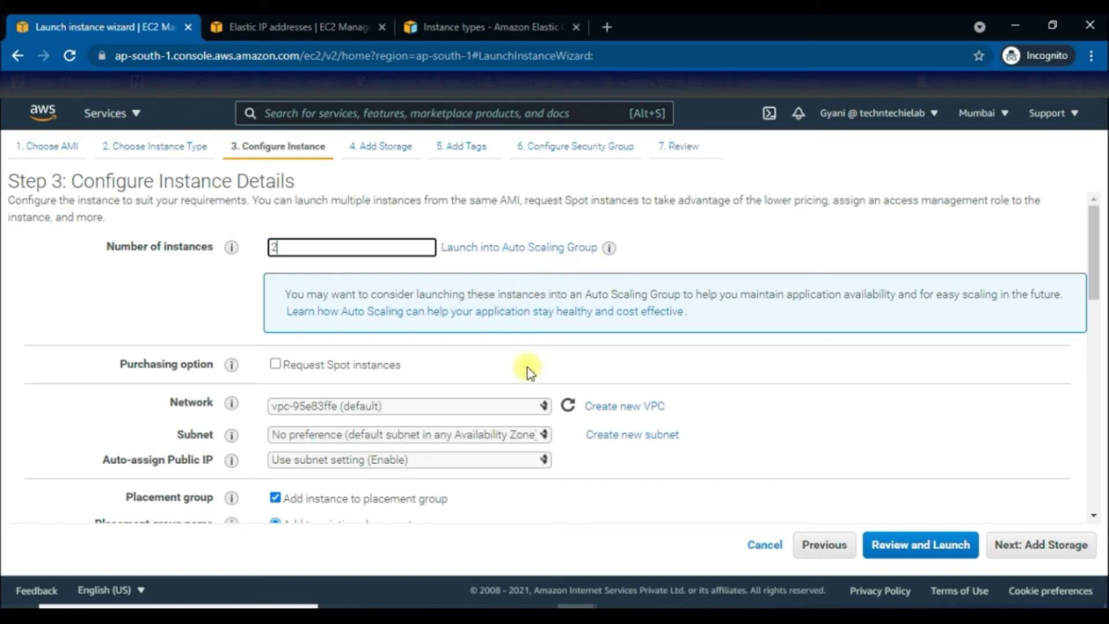
{"action": "scroll", "coordinate": [527, 371], "scroll_direction": "down", "scroll_amount": 2}
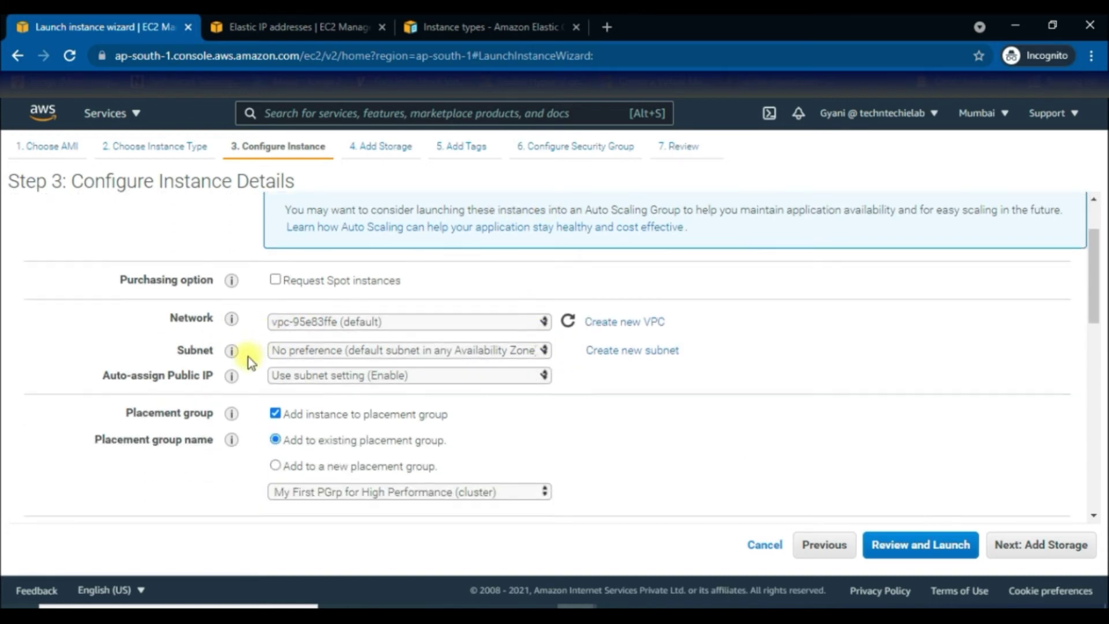
{"action": "scroll", "coordinate": [249, 356], "scroll_direction": "down", "scroll_amount": 4}
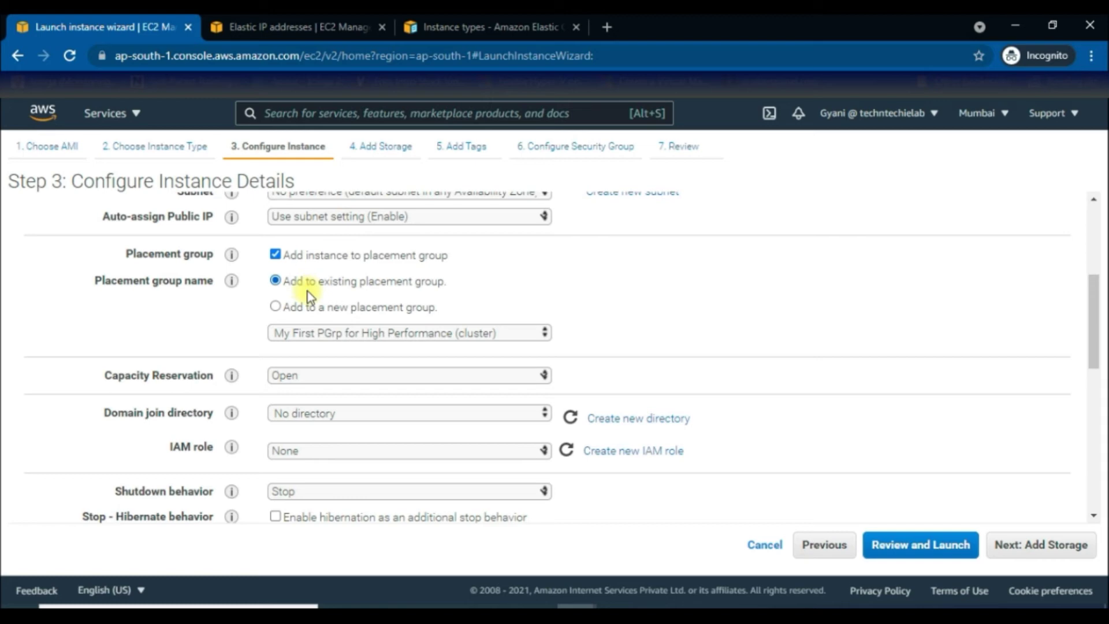
{"action": "left_click", "coordinate": [341, 333]}
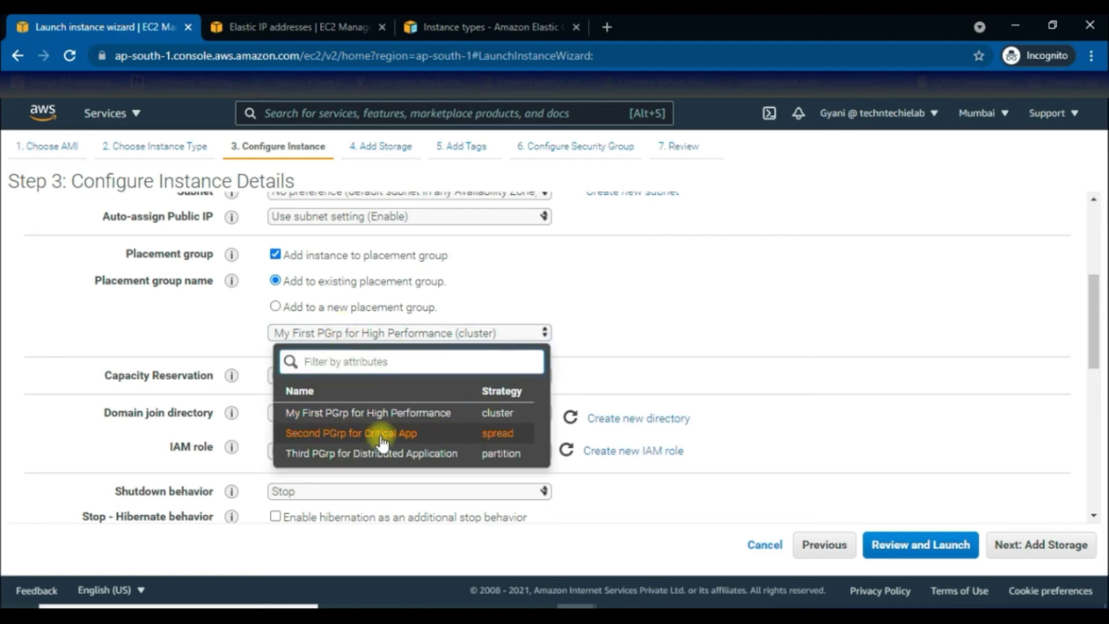
{"action": "left_click", "coordinate": [421, 442]}
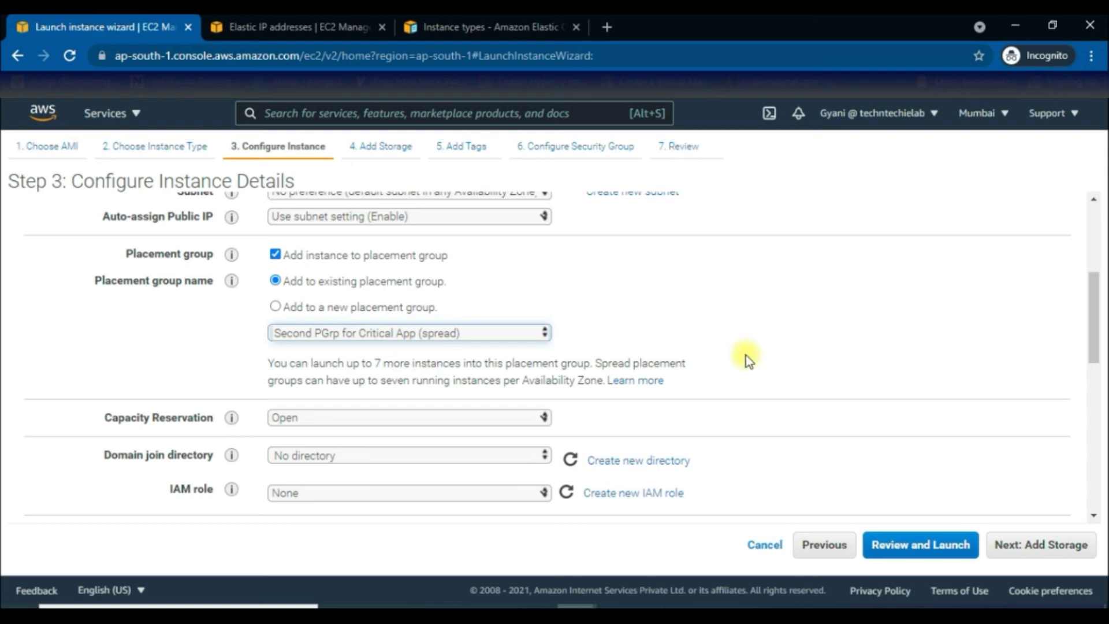
{"action": "scroll", "coordinate": [747, 360], "scroll_direction": "up", "scroll_amount": 5}
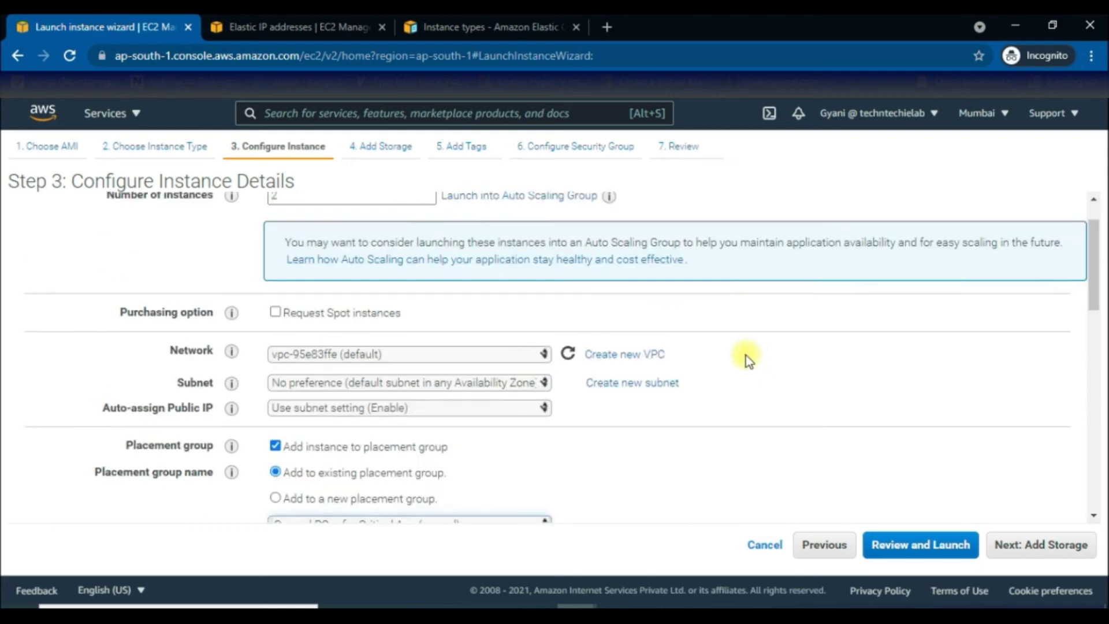
{"action": "double_click", "coordinate": [295, 247]}
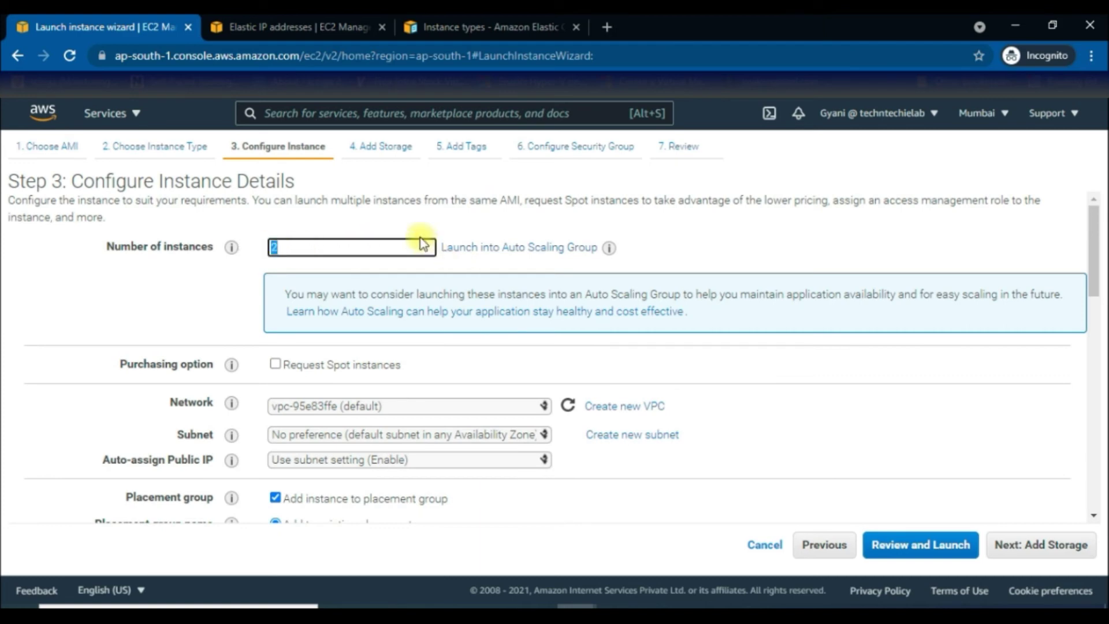
{"action": "type", "text": "5"}
{"action": "scroll", "coordinate": [742, 326], "scroll_direction": "down", "scroll_amount": 2}
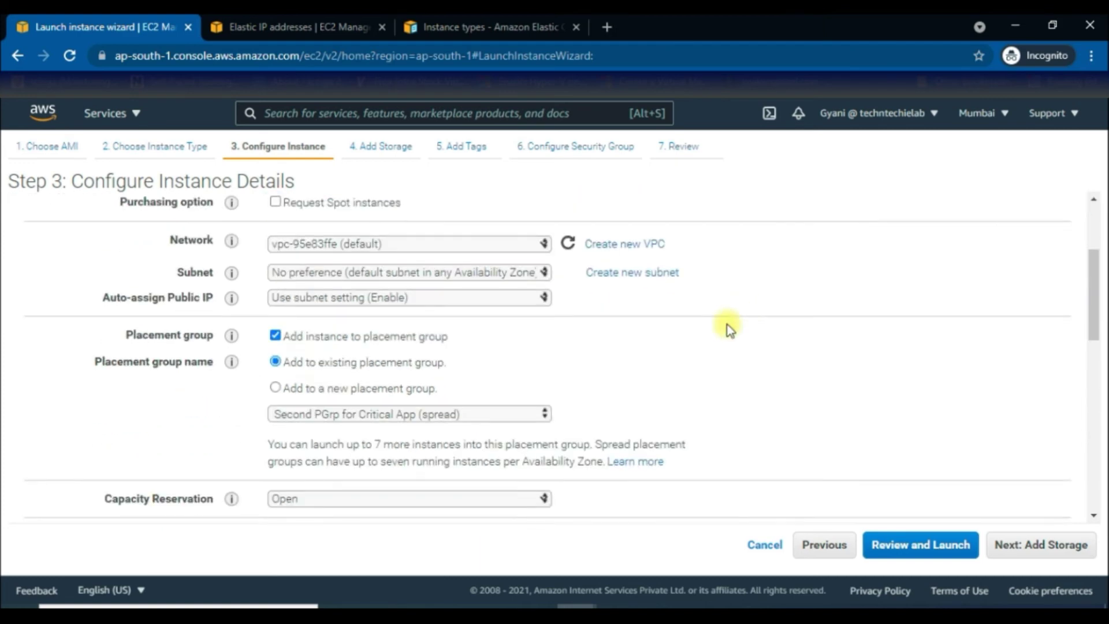
{"action": "scroll", "coordinate": [725, 321], "scroll_direction": "down", "scroll_amount": 1}
{"action": "scroll", "coordinate": [720, 329], "scroll_direction": "down", "scroll_amount": 1}
{"action": "scroll", "coordinate": [843, 374], "scroll_direction": "down", "scroll_amount": 2}
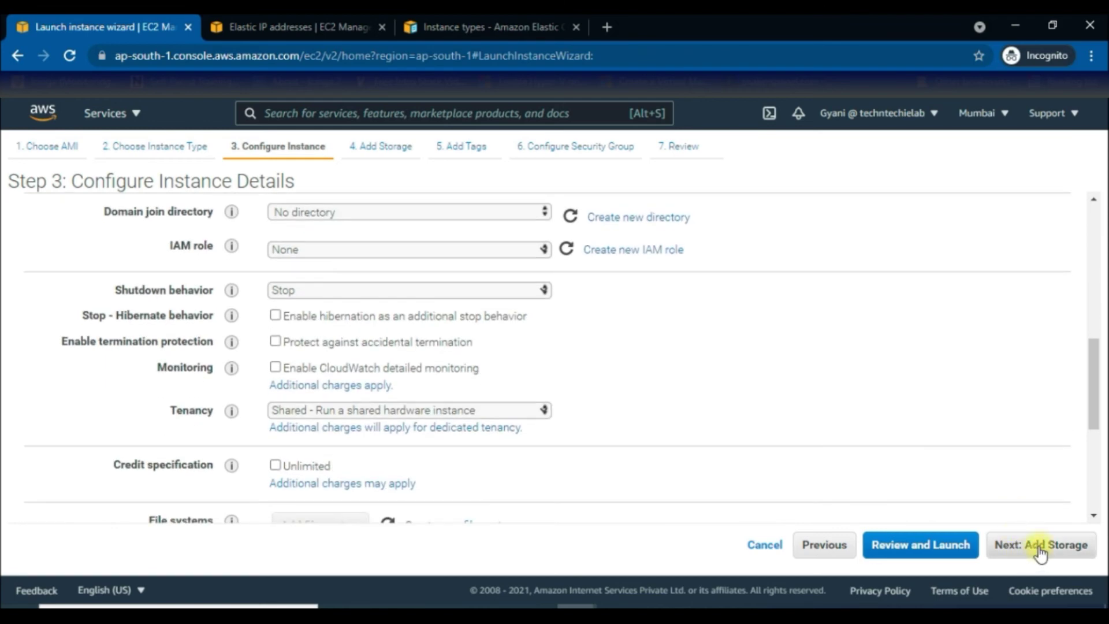
{"action": "left_click", "coordinate": [1039, 546]}
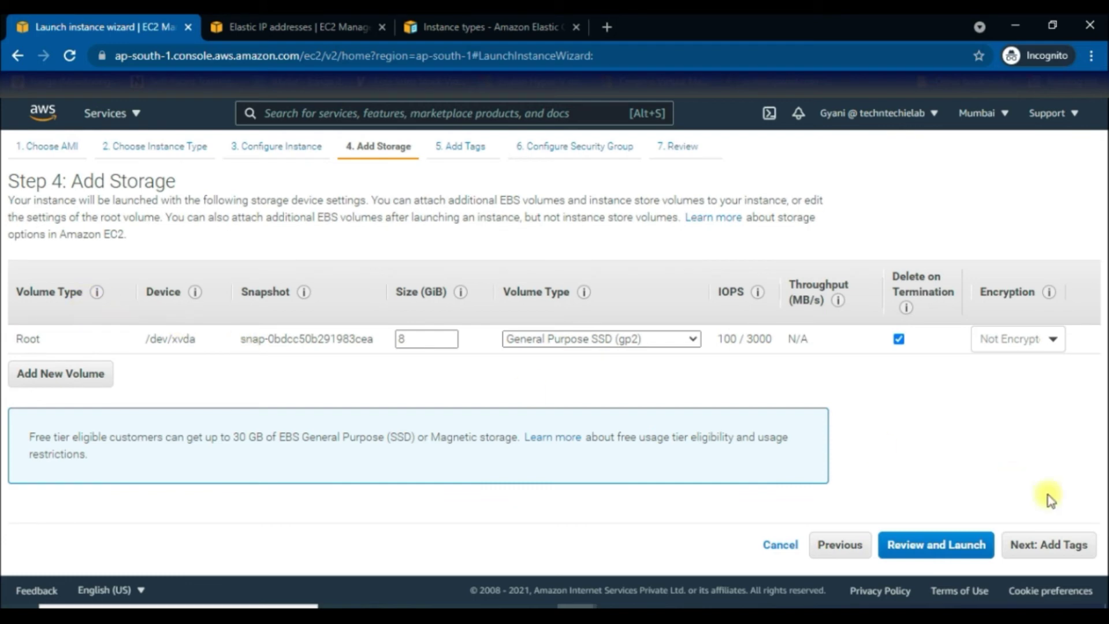
Accept default storage and tags, keep LinuxSecurityGroup, and proceed through Review to Launch
{"action": "left_click", "coordinate": [1053, 552]}
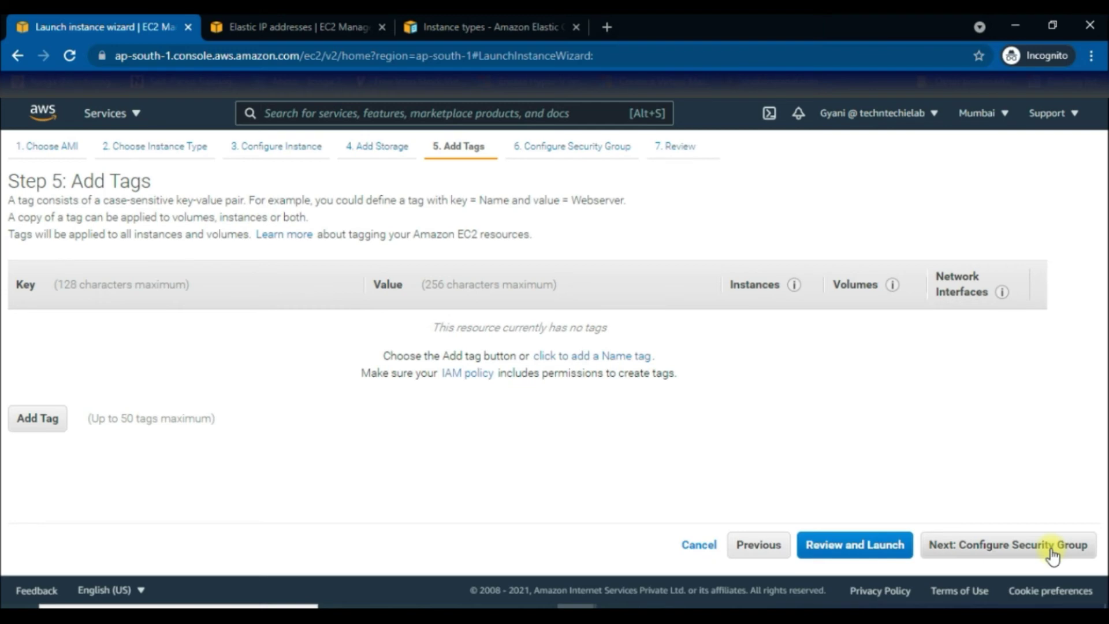
{"action": "left_click", "coordinate": [1052, 553]}
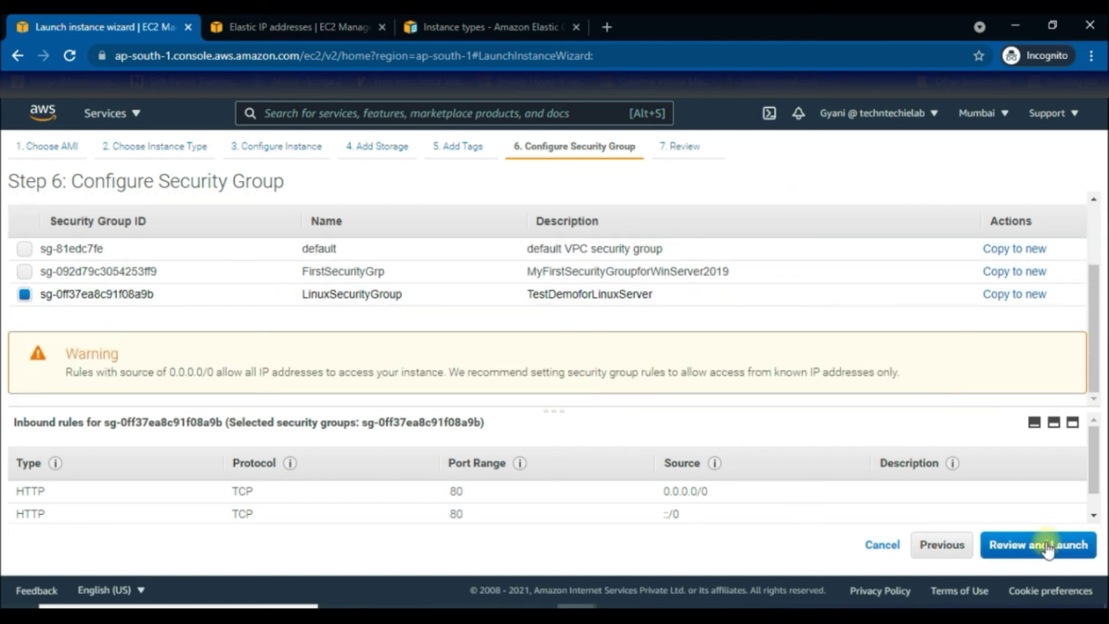
{"action": "left_click", "coordinate": [1048, 549]}
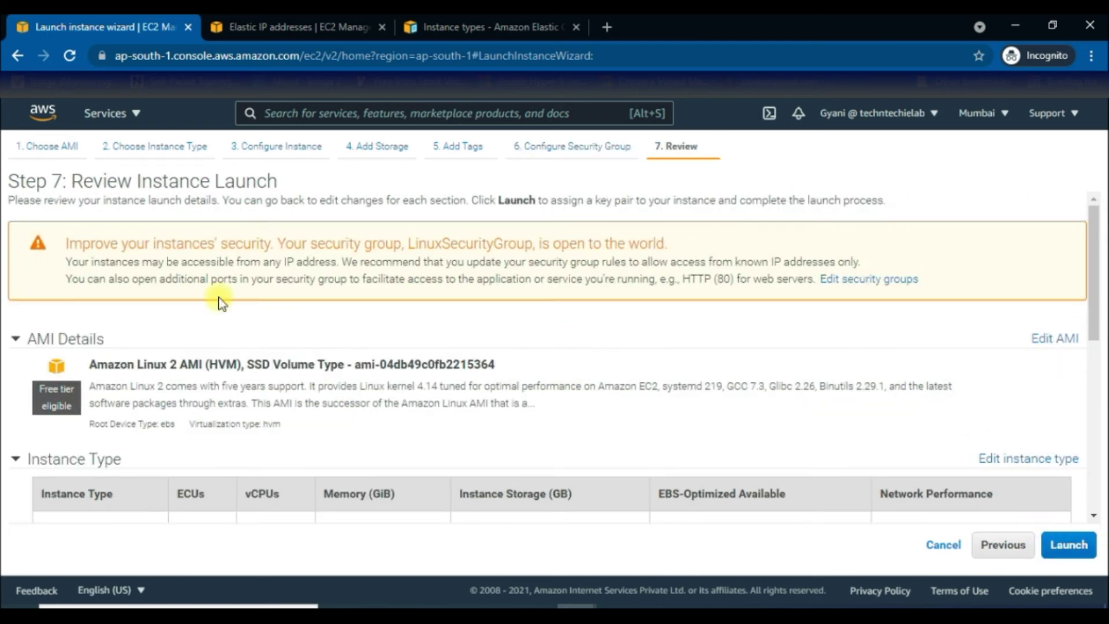
{"action": "scroll", "coordinate": [182, 352], "scroll_direction": "down", "scroll_amount": 10}
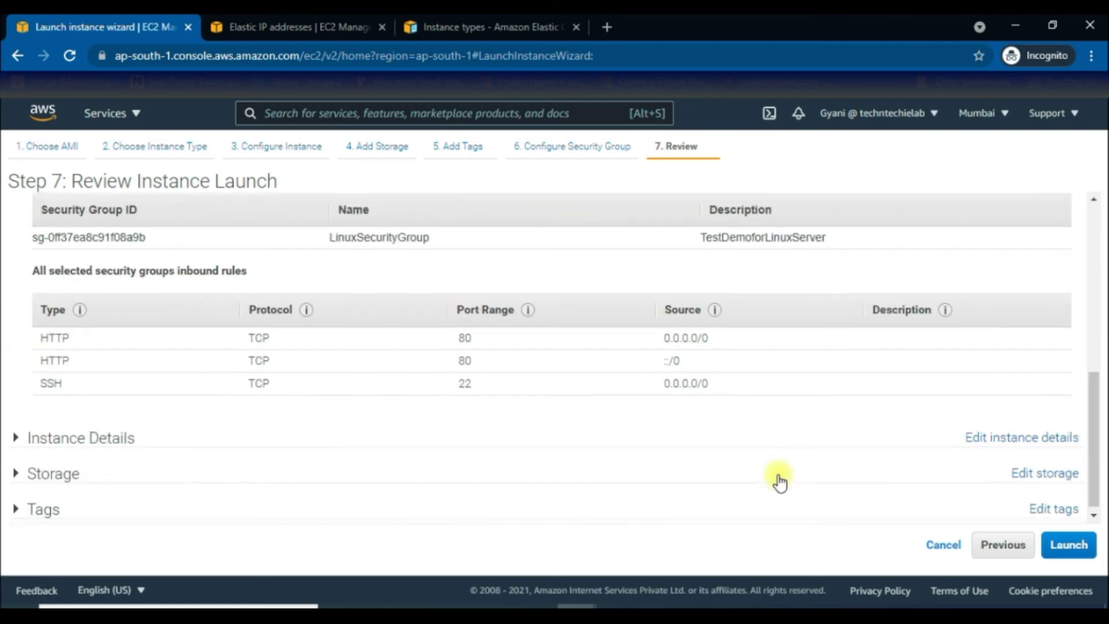
{"action": "left_click", "coordinate": [1070, 545]}
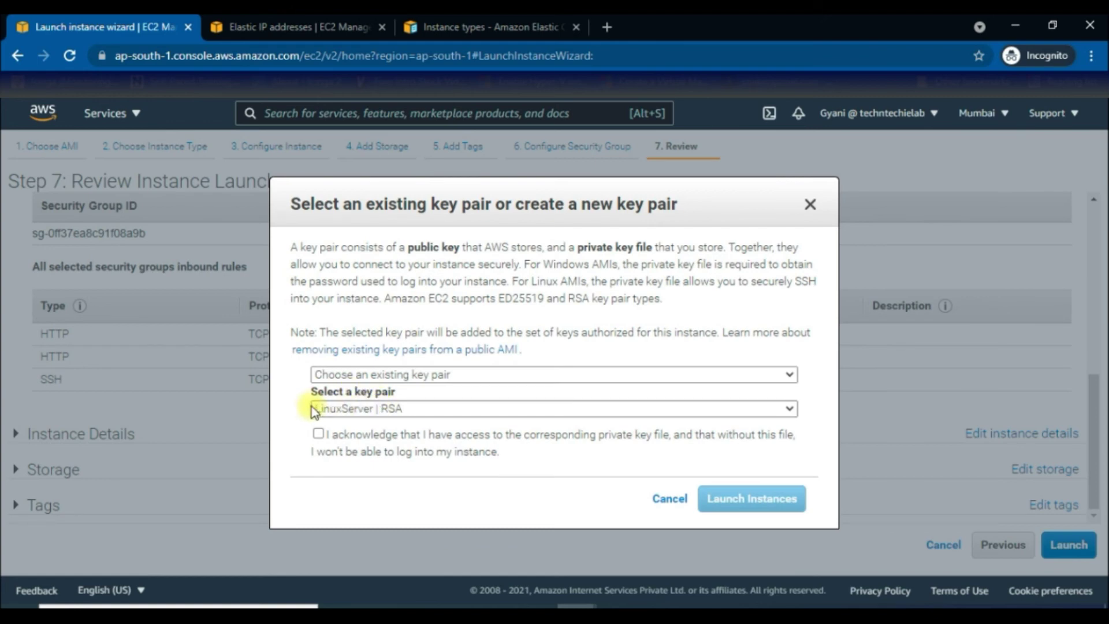
Acknowledge the LinuxServer key pair and launch the five instances
{"action": "left_click", "coordinate": [320, 435]}
{"action": "left_click", "coordinate": [320, 435]}
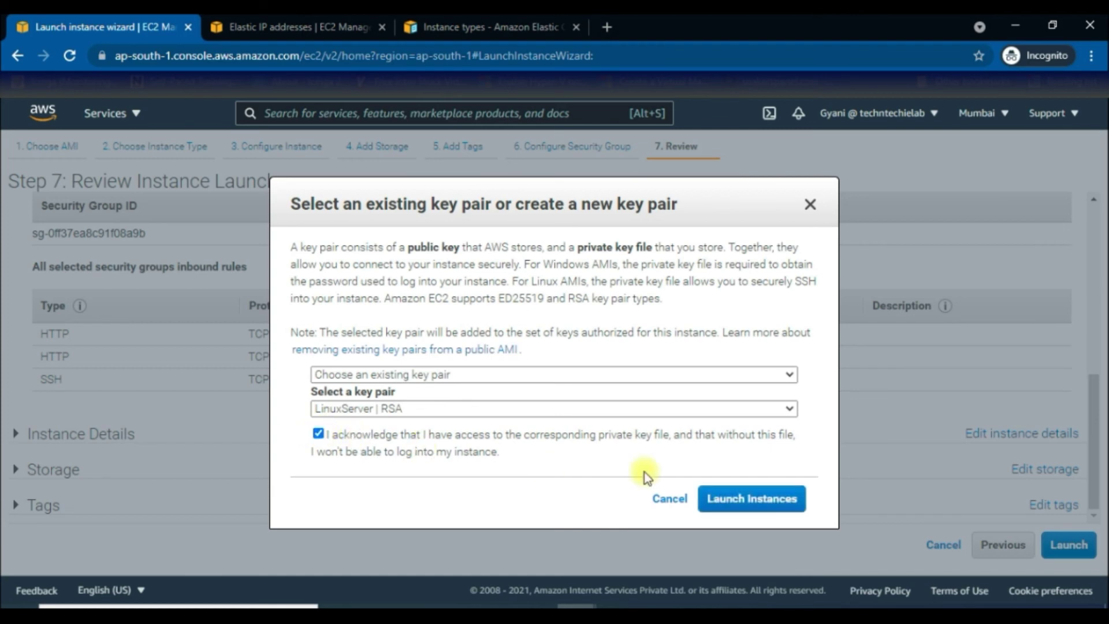
{"action": "left_click", "coordinate": [751, 501]}
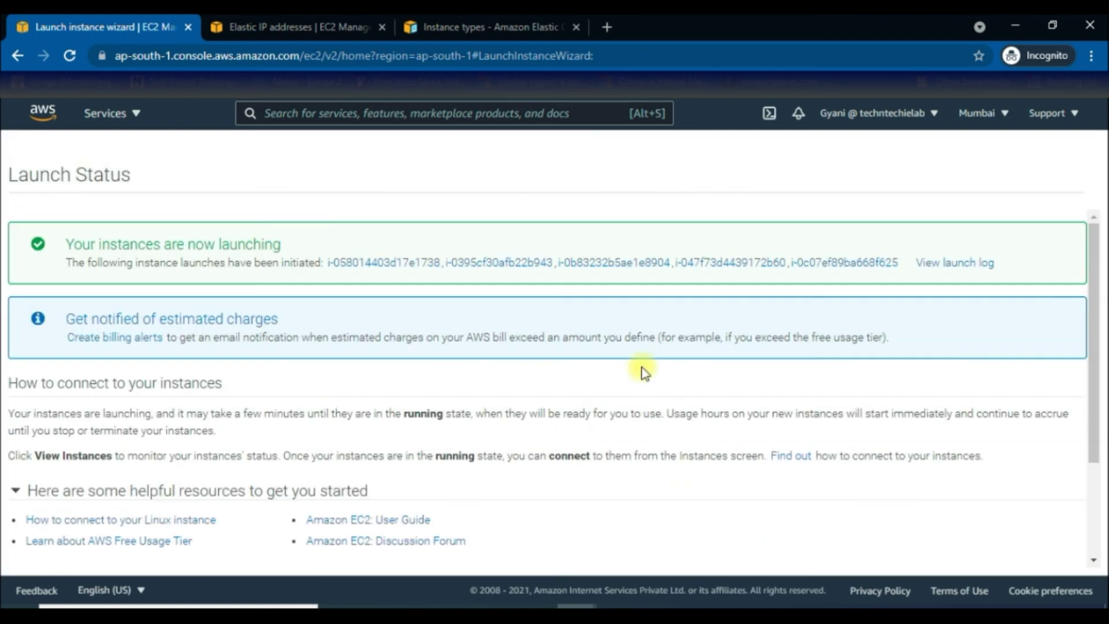
Expand the launch log confirming successful initiation, then go to View Instances
{"action": "left_click", "coordinate": [954, 262]}
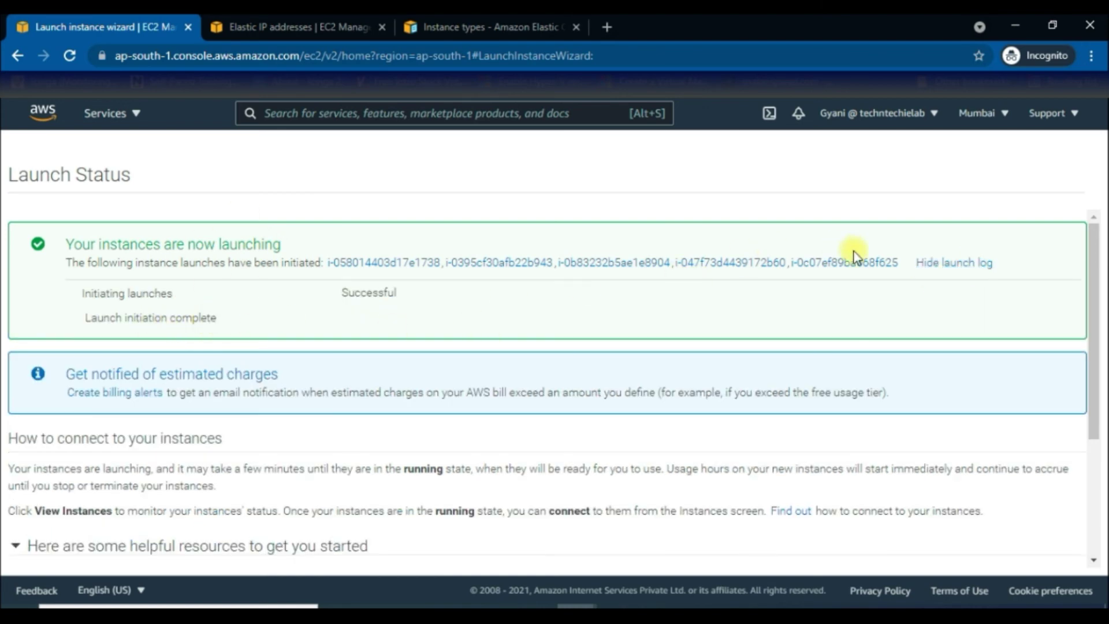
{"action": "scroll", "coordinate": [484, 369], "scroll_direction": "down", "scroll_amount": 1}
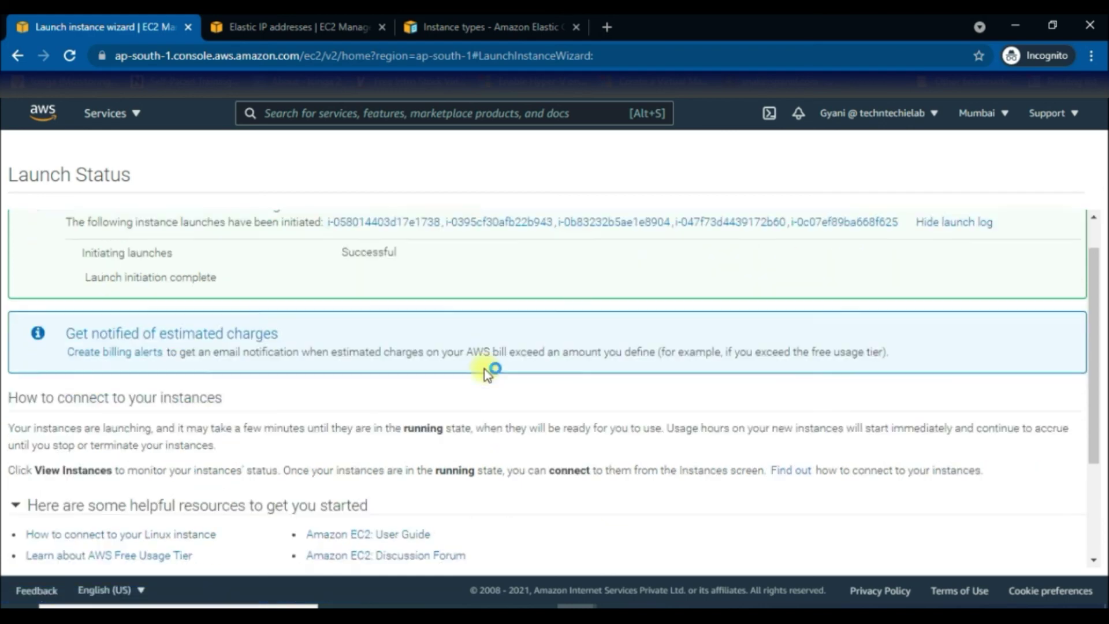
{"action": "scroll", "coordinate": [485, 369], "scroll_direction": "down", "scroll_amount": 3}
{"action": "scroll", "coordinate": [627, 421], "scroll_direction": "down", "scroll_amount": 1}
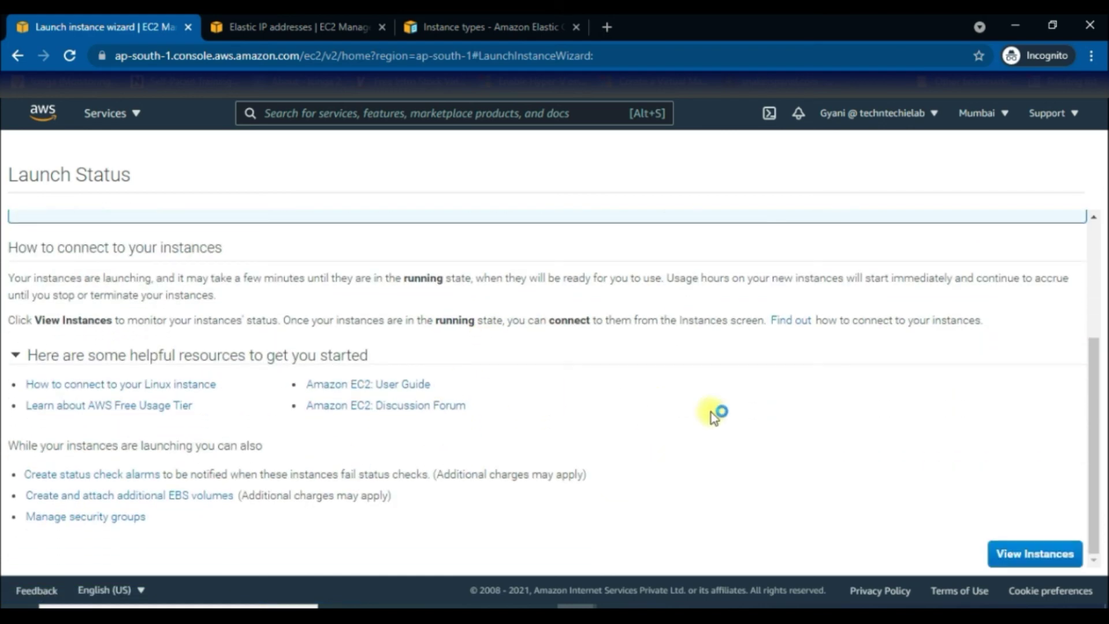
{"action": "left_click", "coordinate": [1031, 552]}
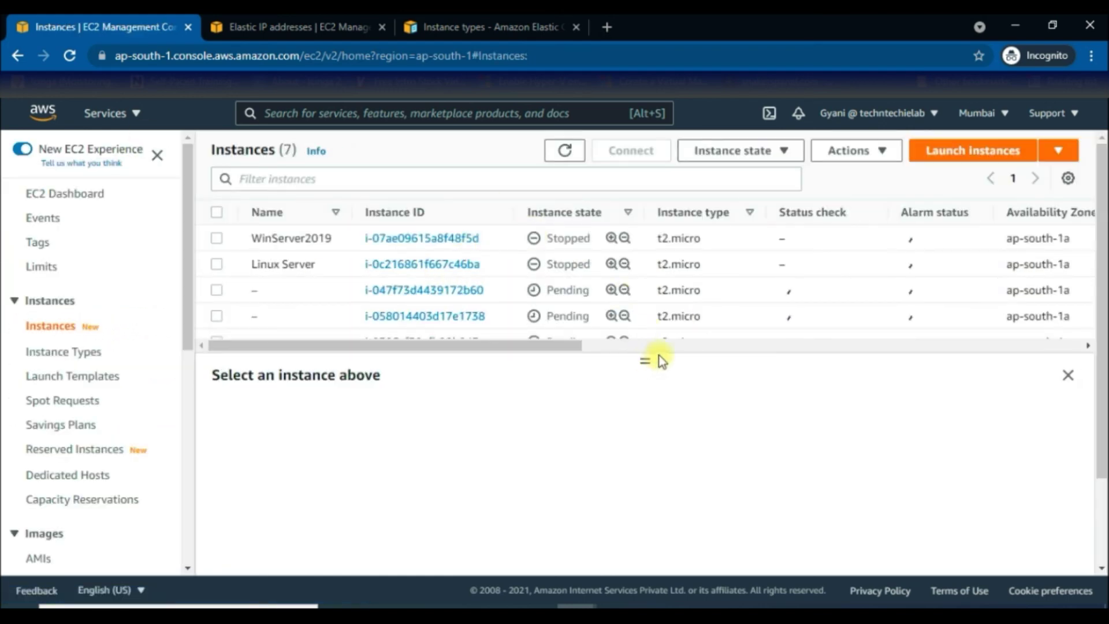
Inspect instance i-0395cf30afb22b943's Host and placement group details confirming 'Second PGrp for Critical App'
{"action": "left_click_drag", "start_coordinate": [645, 361], "coordinate": [650, 492]}
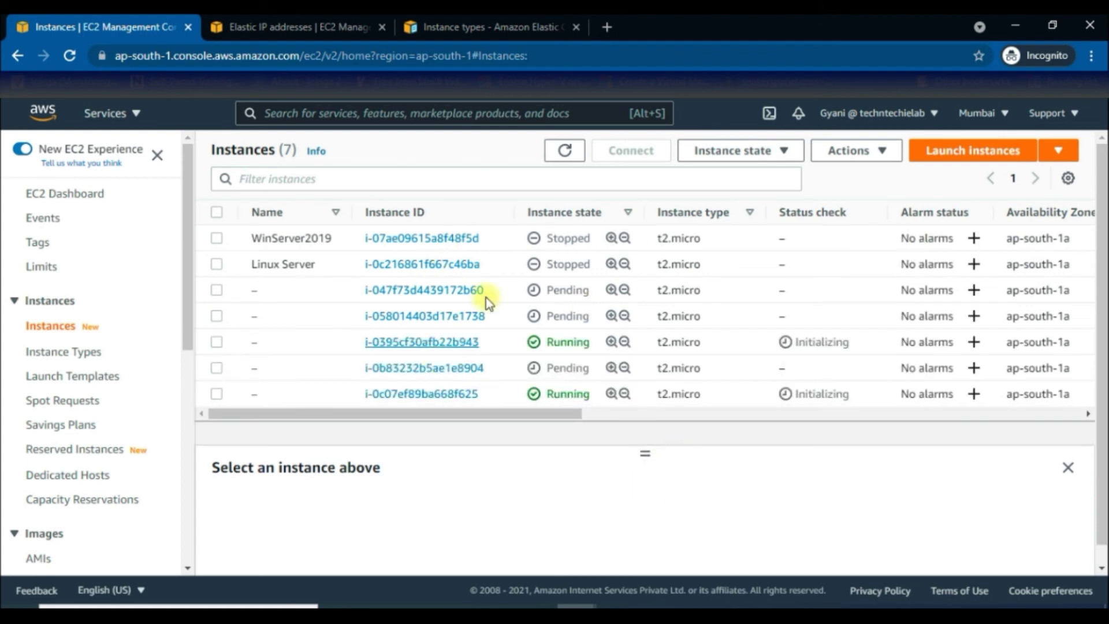
{"action": "left_click", "coordinate": [288, 343]}
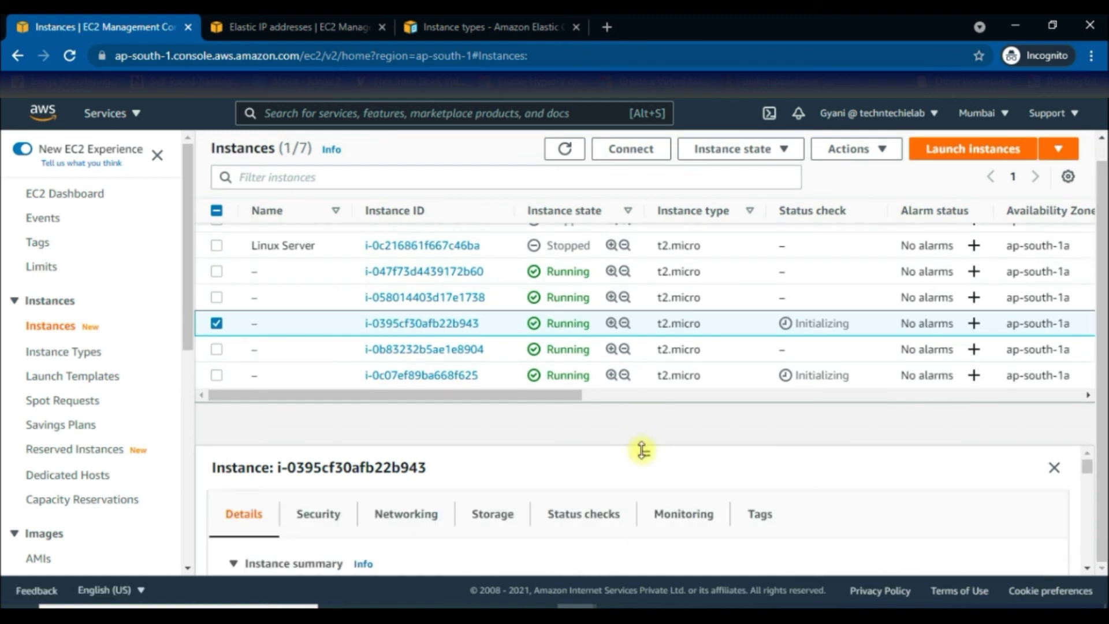
{"action": "left_click_drag", "start_coordinate": [643, 451], "coordinate": [642, 338]}
{"action": "scroll", "coordinate": [443, 468], "scroll_direction": "down", "scroll_amount": 2}
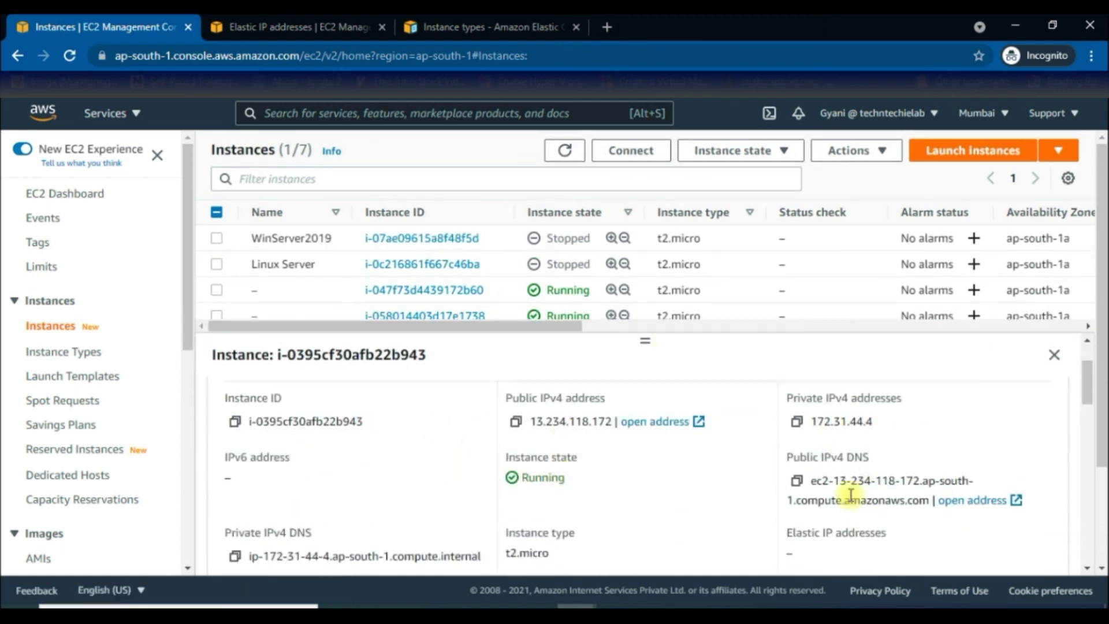
{"action": "scroll", "coordinate": [851, 494], "scroll_direction": "down", "scroll_amount": 6}
{"action": "scroll", "coordinate": [797, 495], "scroll_direction": "down", "scroll_amount": 3}
{"action": "scroll", "coordinate": [742, 500], "scroll_direction": "down", "scroll_amount": 2}
{"action": "scroll", "coordinate": [563, 460], "scroll_direction": "down", "scroll_amount": 2}
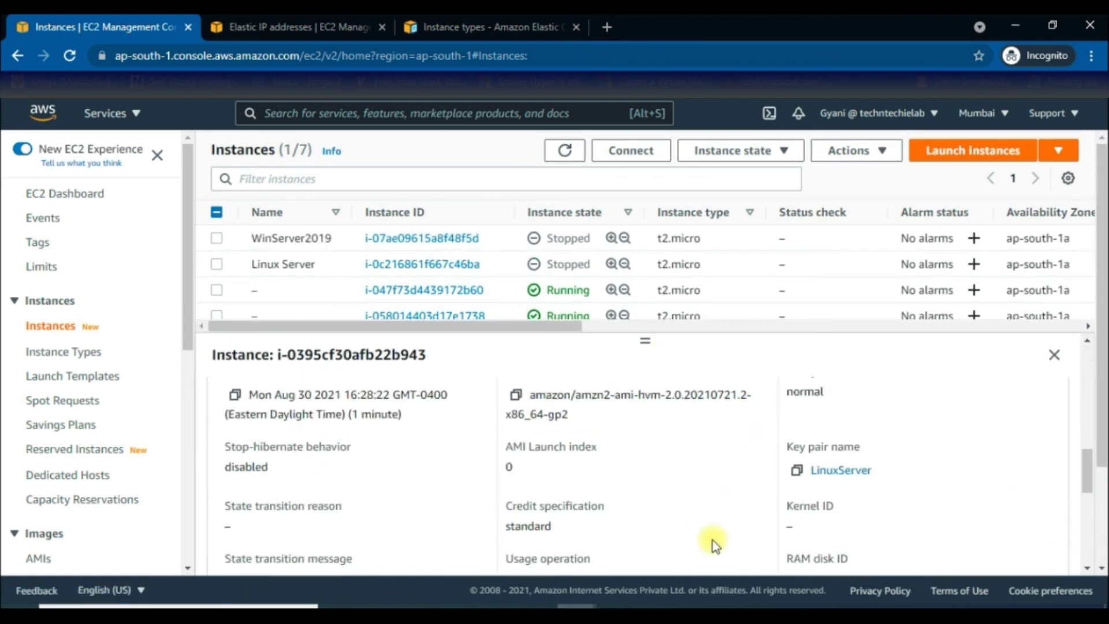
{"action": "scroll", "coordinate": [712, 544], "scroll_direction": "down", "scroll_amount": 3}
{"action": "scroll", "coordinate": [712, 544], "scroll_direction": "down", "scroll_amount": 2}
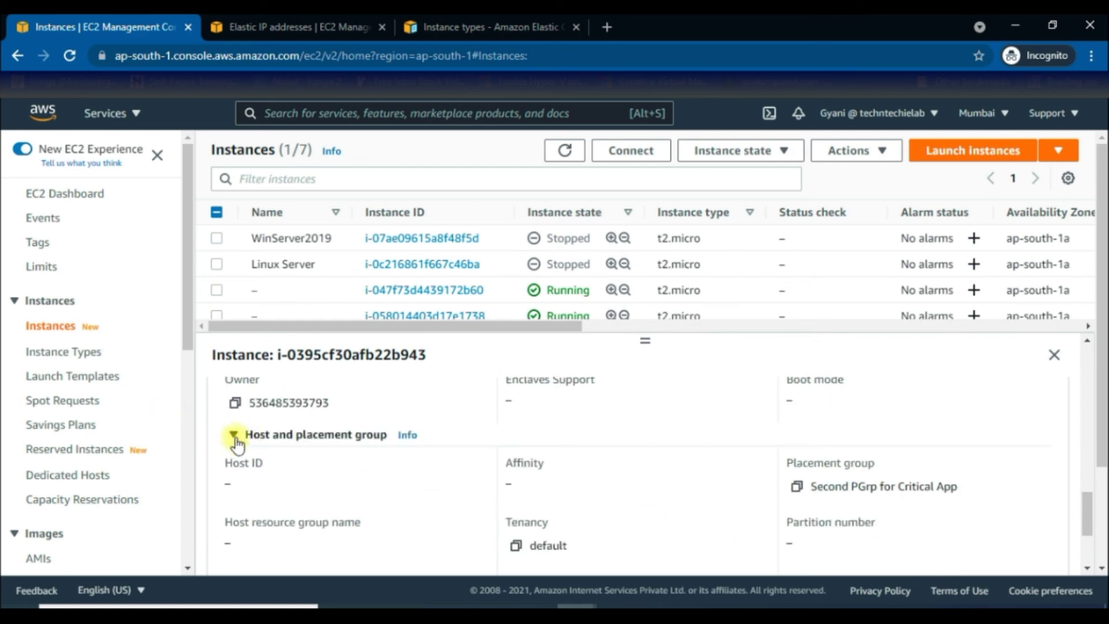
{"action": "left_click", "coordinate": [234, 436]}
{"action": "left_click", "coordinate": [231, 470]}
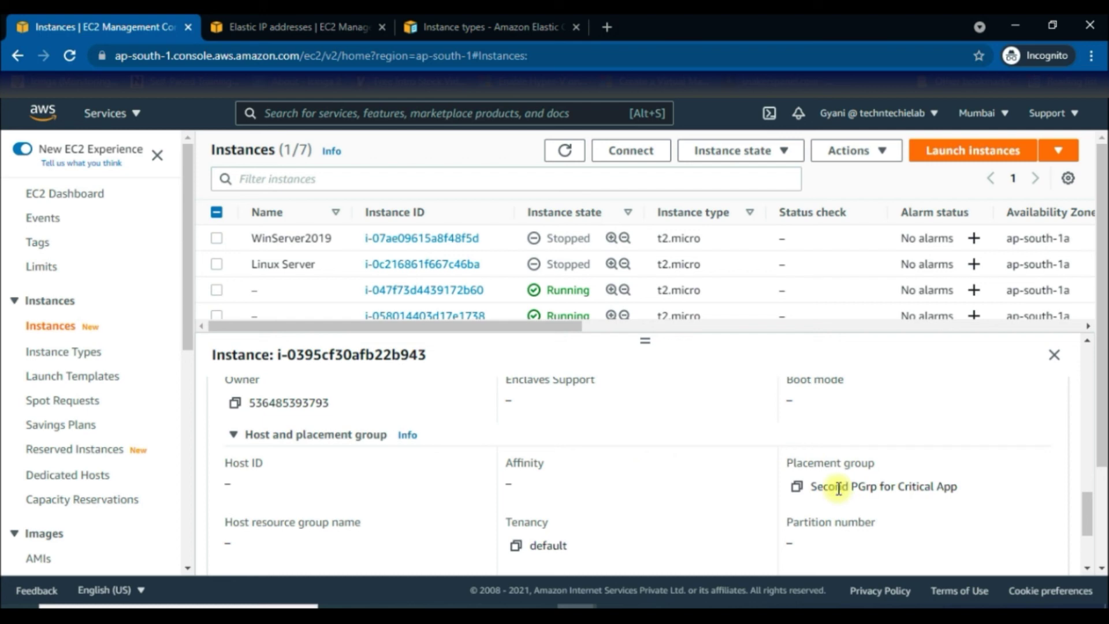
{"action": "scroll", "coordinate": [839, 488], "scroll_direction": "down", "scroll_amount": 2}
{"action": "left_click", "coordinate": [771, 290]}
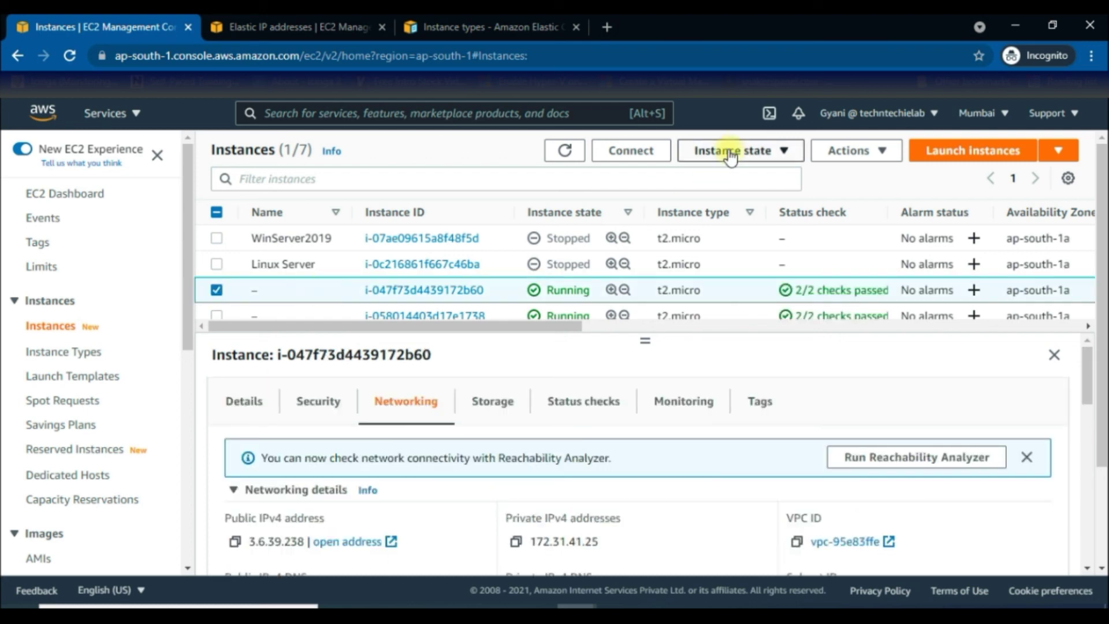
Stop the currently selected new instance via Instance state > Stop
{"action": "left_click", "coordinate": [773, 157]}
{"action": "left_click", "coordinate": [755, 176]}
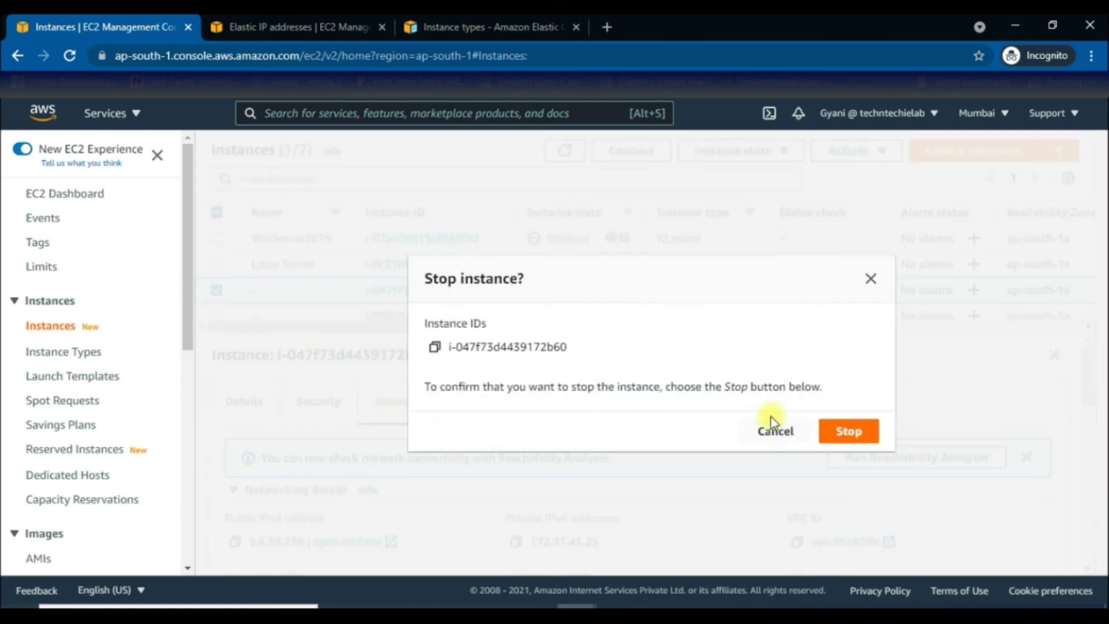
{"action": "left_click", "coordinate": [849, 431]}
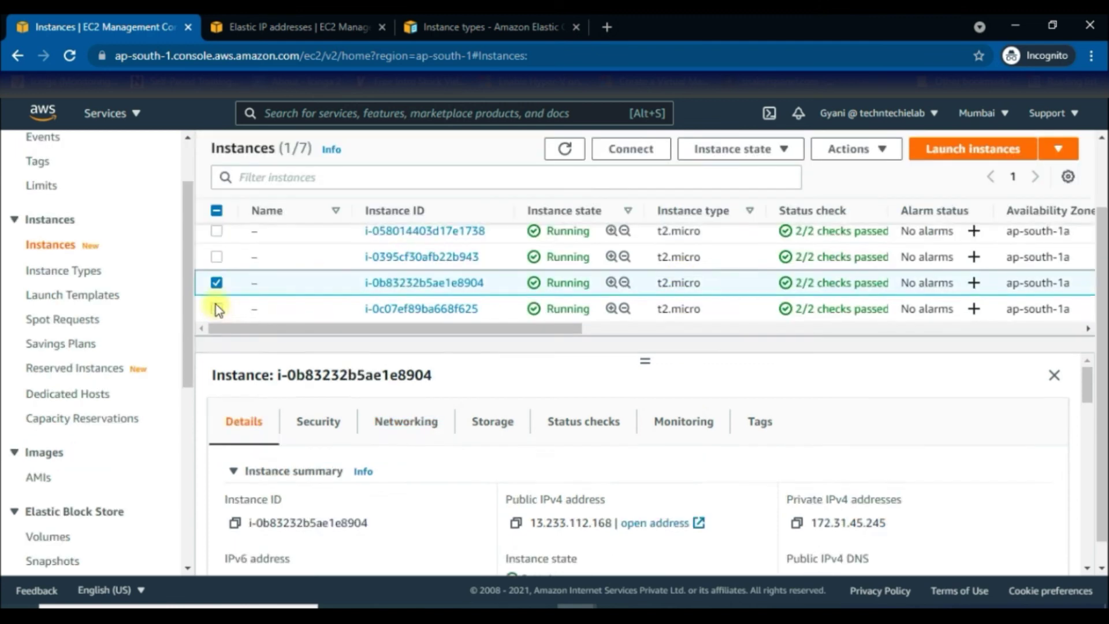
Stop the remaining four running new instances and refresh until they show stopped
{"action": "left_click", "coordinate": [216, 310]}
{"action": "scroll", "coordinate": [216, 286], "scroll_direction": "up", "scroll_amount": 1}
{"action": "left_click", "coordinate": [217, 280]}
{"action": "left_click", "coordinate": [217, 255]}
{"action": "scroll", "coordinate": [477, 299], "scroll_direction": "down", "scroll_amount": 3}
{"action": "left_click", "coordinate": [782, 149]}
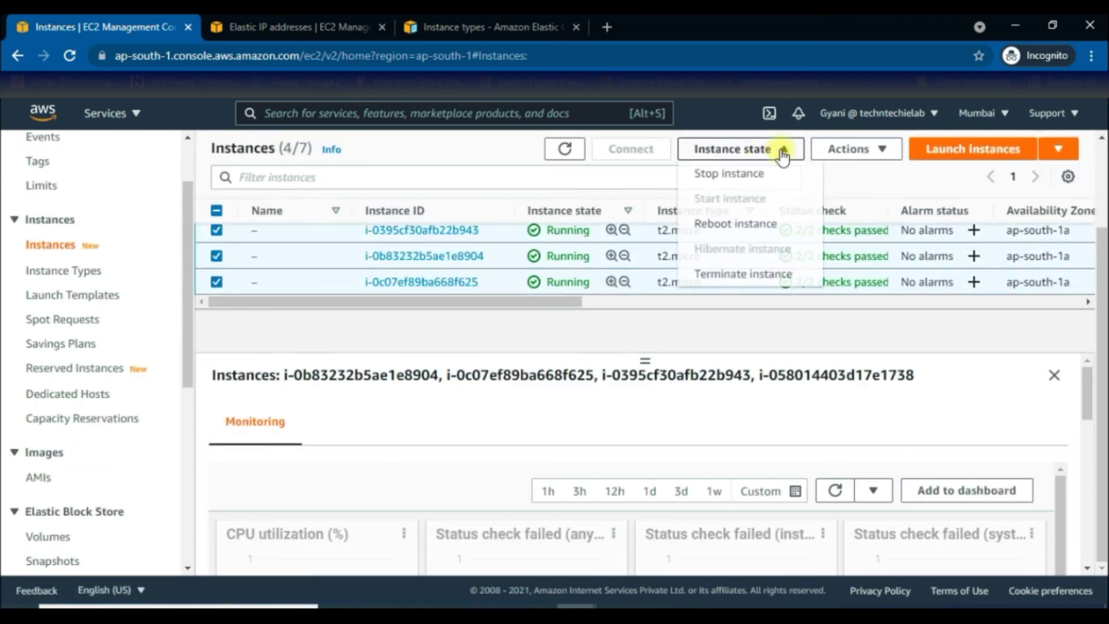
{"action": "left_click", "coordinate": [743, 172]}
{"action": "left_click", "coordinate": [851, 463]}
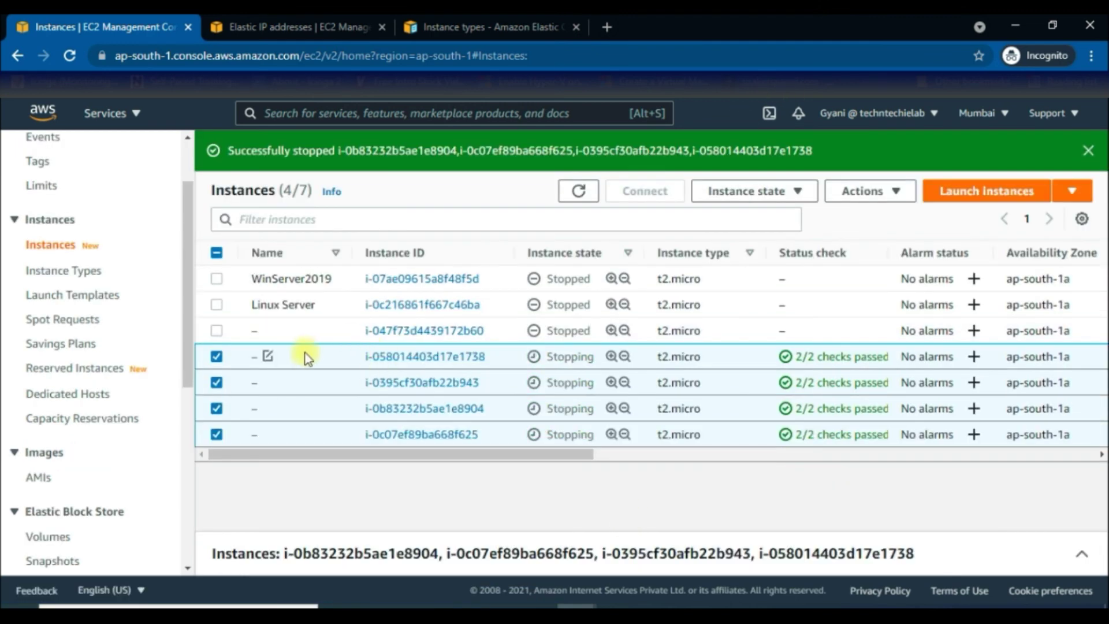
{"action": "left_click", "coordinate": [576, 193]}
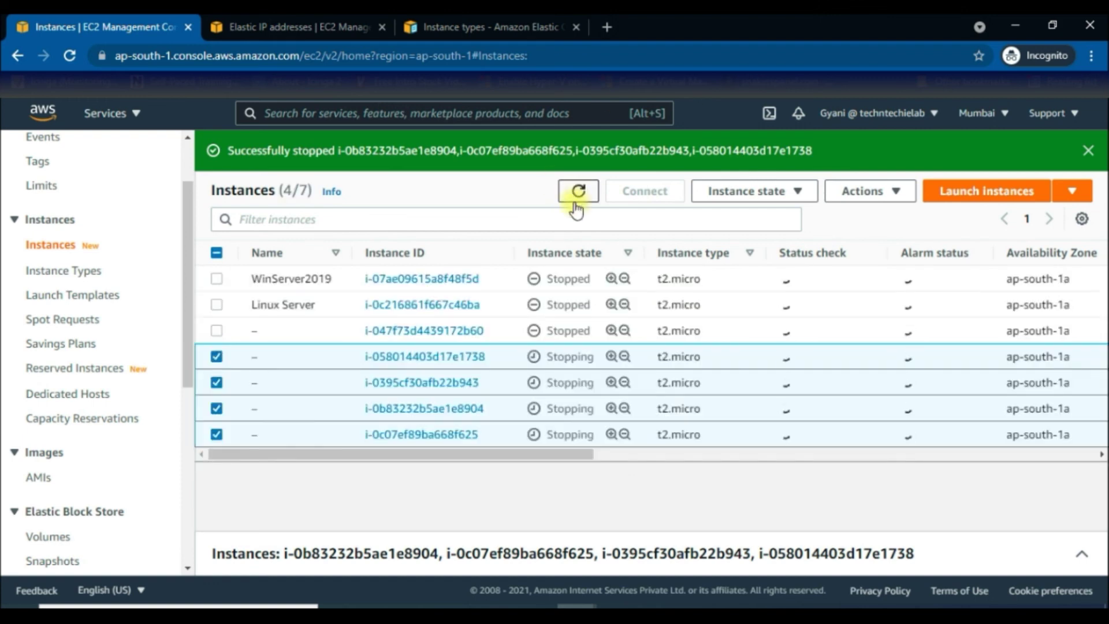
{"action": "left_click", "coordinate": [399, 356]}
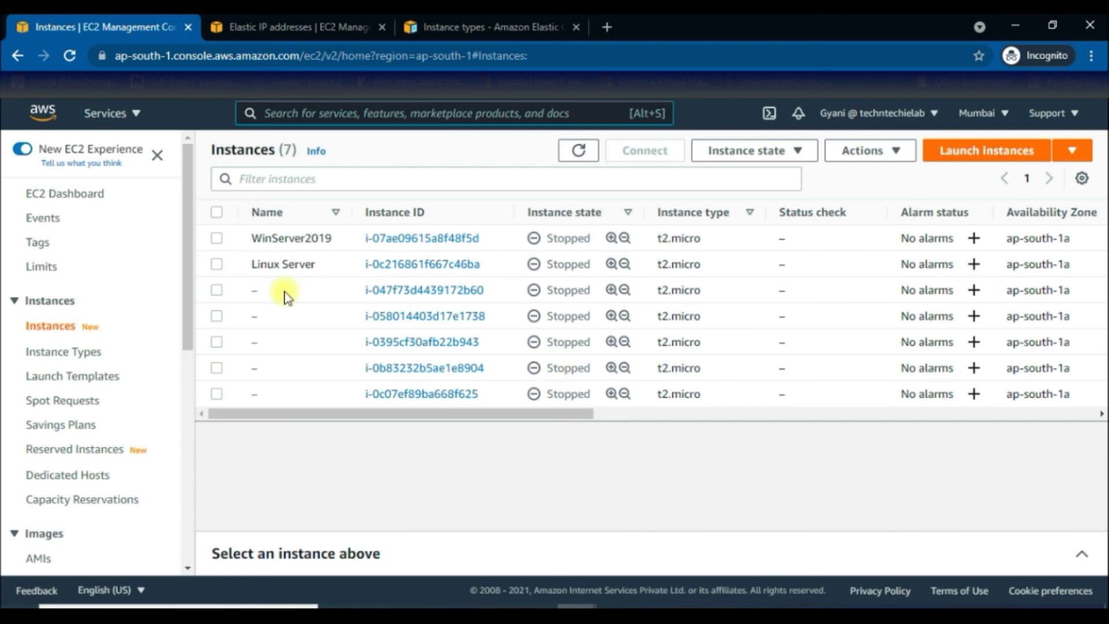
Terminate all five stopped new instances and reload the Instances page
{"action": "left_click", "coordinate": [217, 212]}
{"action": "left_click", "coordinate": [217, 237]}
{"action": "left_click", "coordinate": [217, 263]}
{"action": "left_click", "coordinate": [752, 150]}
{"action": "left_click", "coordinate": [740, 275]}
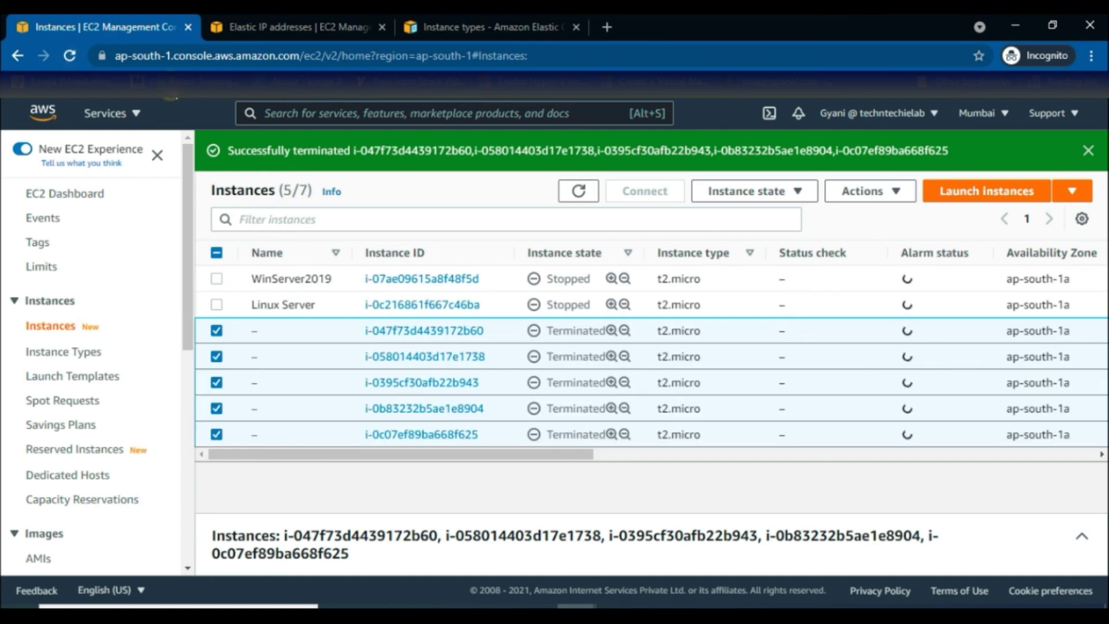
{"action": "left_click", "coordinate": [67, 56]}
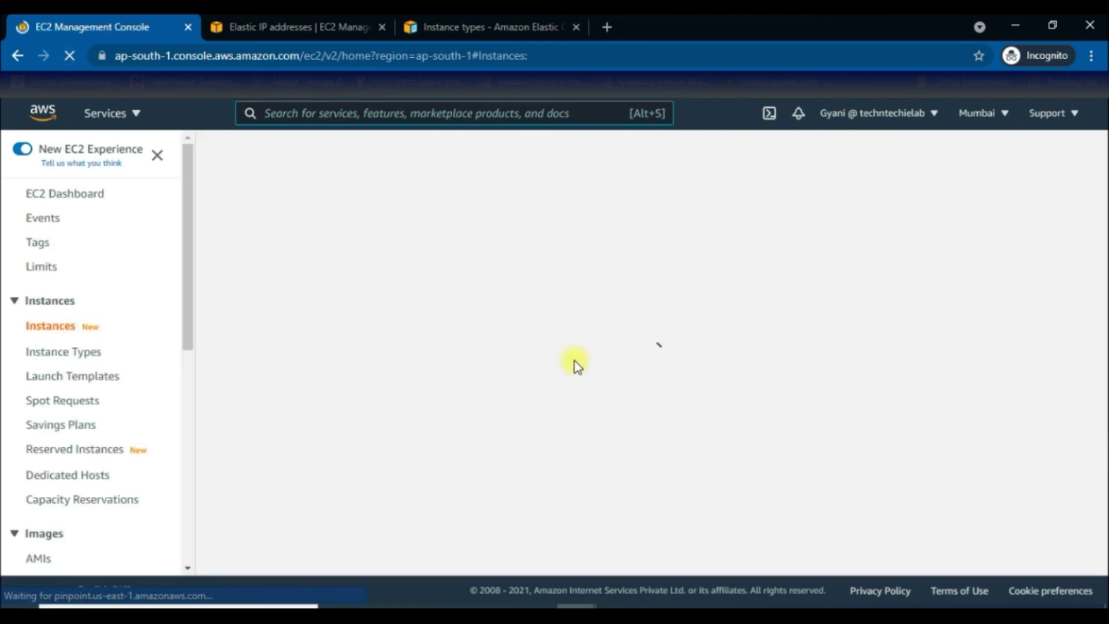
{"action": "scroll", "coordinate": [78, 457], "scroll_direction": "down", "scroll_amount": 4}
Delete the 'My First PGrp for High Performance' placement group, confirming with Delete
{"action": "left_click", "coordinate": [79, 458]}
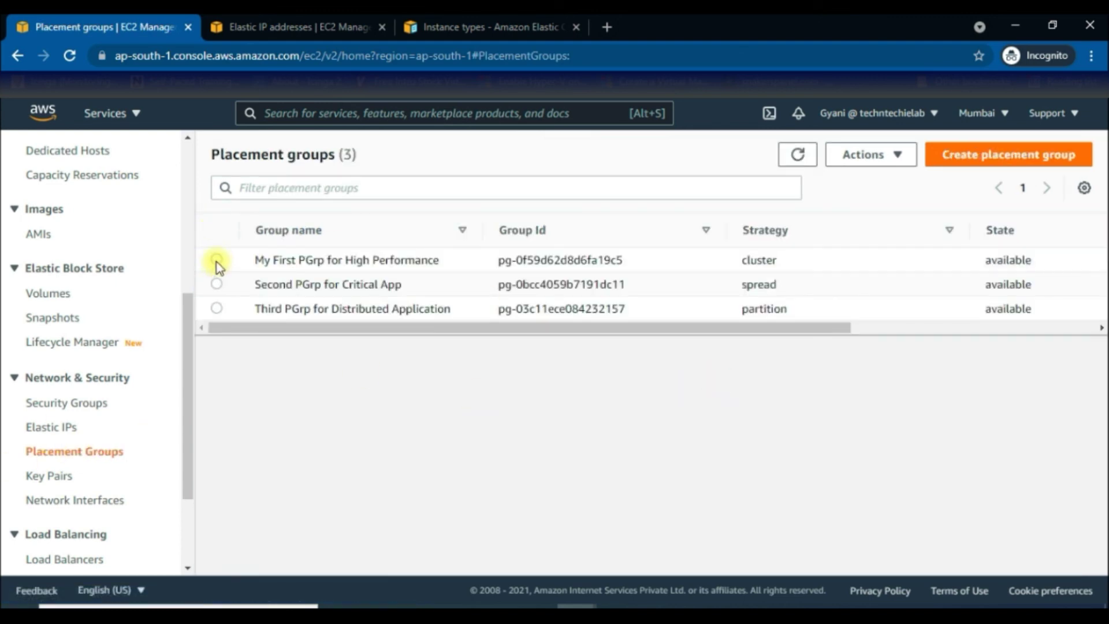
{"action": "left_click", "coordinate": [216, 263]}
{"action": "left_click", "coordinate": [883, 156]}
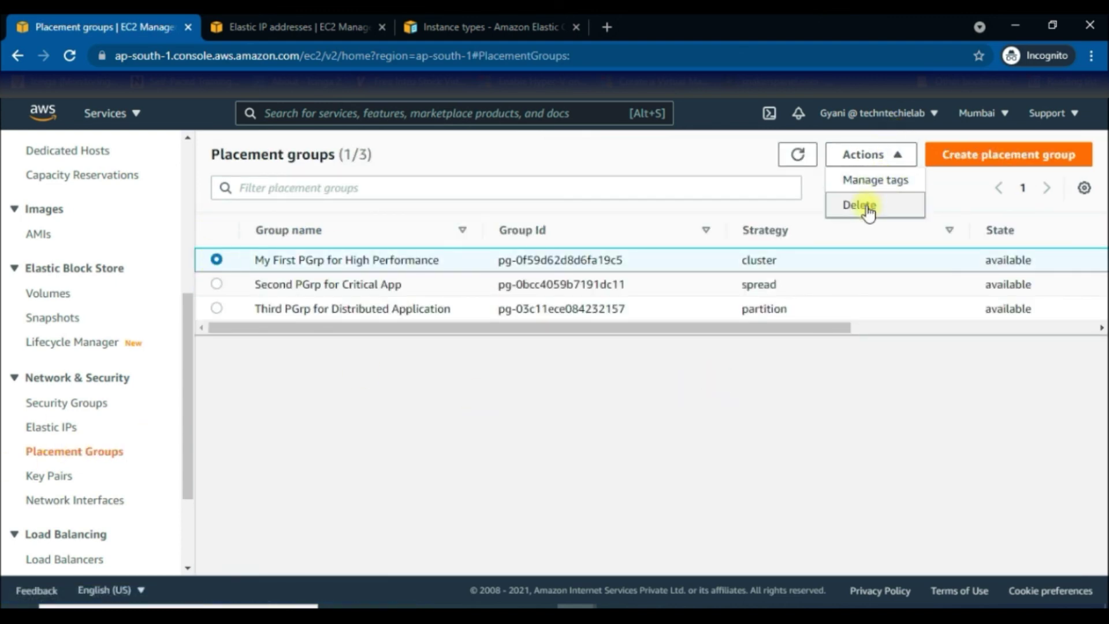
{"action": "left_click", "coordinate": [866, 212]}
{"action": "left_click", "coordinate": [545, 364]}
{"action": "type", "text": "Delete"}
{"action": "left_click", "coordinate": [843, 411]}
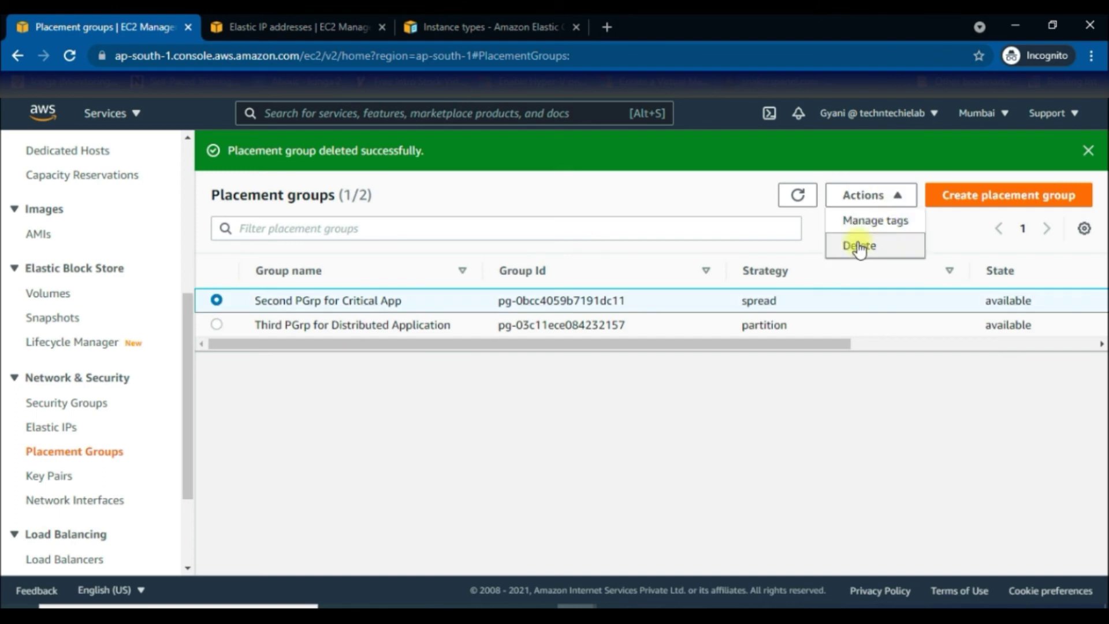
Delete the Second and Third placement groups, then return to the reloaded Instances list
{"action": "left_click", "coordinate": [859, 246]}
{"action": "type", "text": "Delete"}
{"action": "left_click", "coordinate": [844, 411]}
{"action": "left_click", "coordinate": [523, 354]}
{"action": "type", "text": "Delete"}
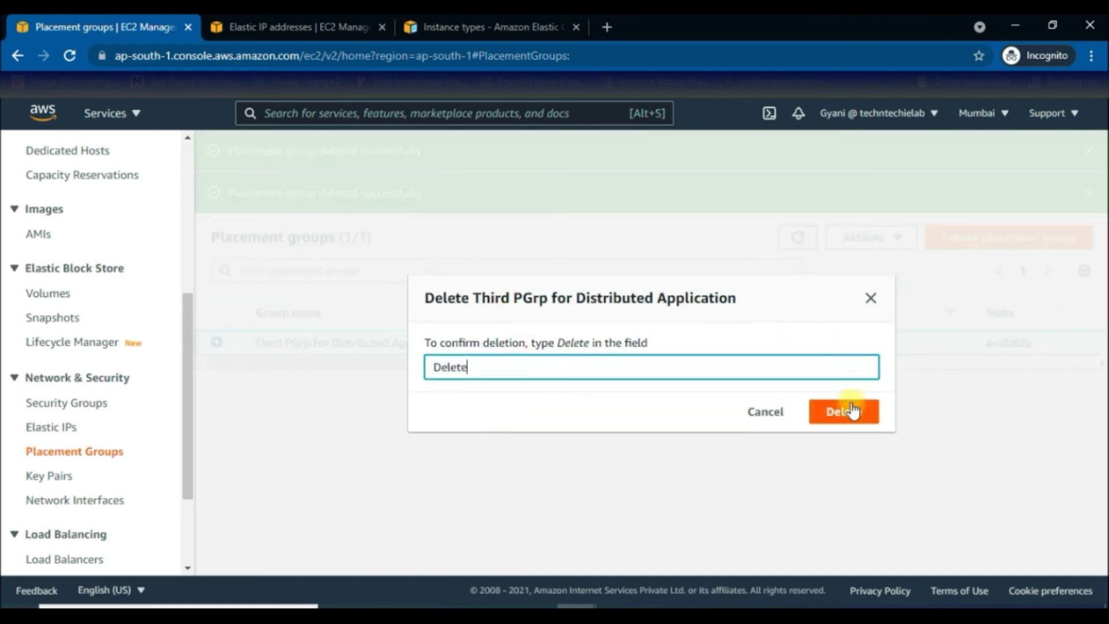
{"action": "left_click", "coordinate": [852, 410]}
{"action": "scroll", "coordinate": [55, 284], "scroll_direction": "up", "scroll_amount": 2}
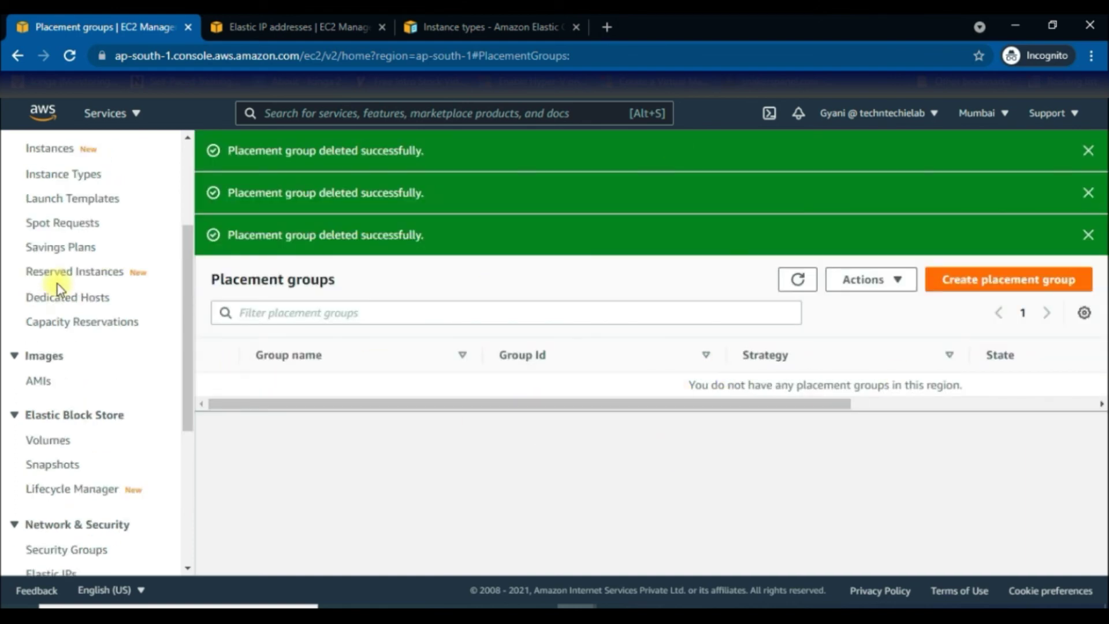
{"action": "scroll", "coordinate": [50, 329], "scroll_direction": "up", "scroll_amount": 2}
{"action": "left_click", "coordinate": [50, 327]}
{"action": "left_click", "coordinate": [69, 55]}
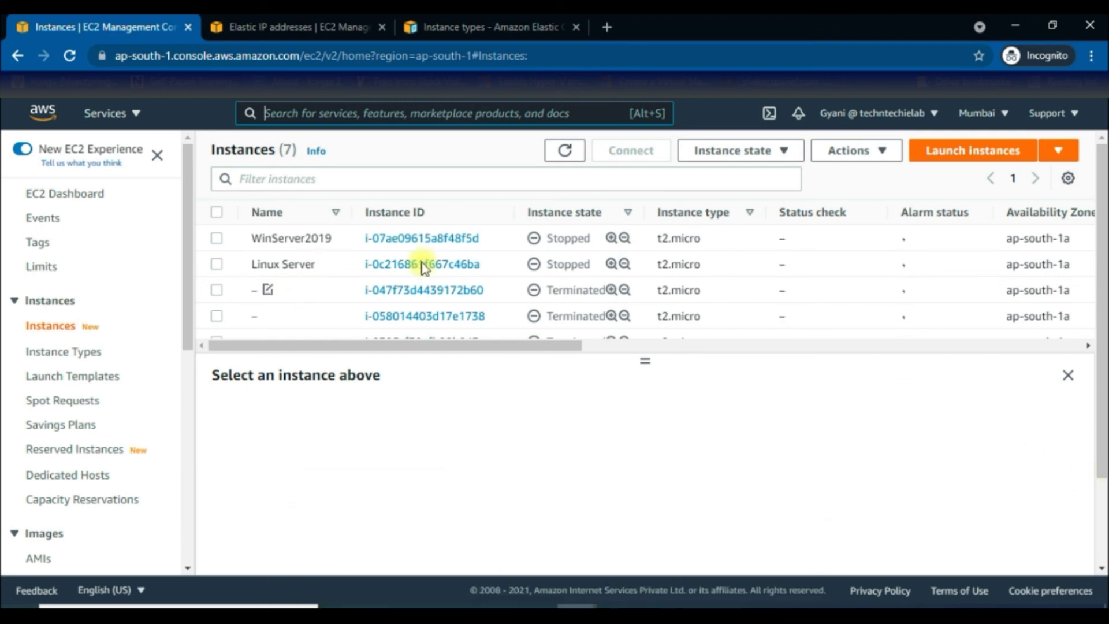
{"action": "left_click", "coordinate": [330, 264]}
{"action": "left_click", "coordinate": [883, 420]}
{"action": "scroll", "coordinate": [997, 451], "scroll_direction": "down", "scroll_amount": 3}
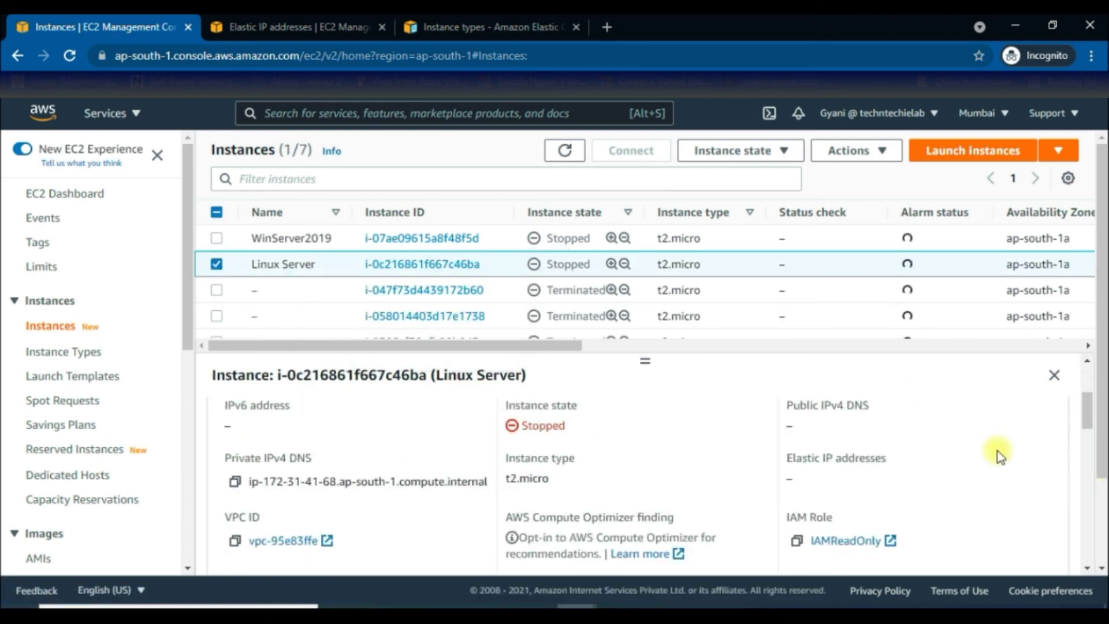
{"action": "scroll", "coordinate": [997, 451], "scroll_direction": "down", "scroll_amount": 2}
{"action": "scroll", "coordinate": [997, 452], "scroll_direction": "down", "scroll_amount": 3}
{"action": "scroll", "coordinate": [996, 451], "scroll_direction": "up", "scroll_amount": 3}
{"action": "scroll", "coordinate": [996, 452], "scroll_direction": "up", "scroll_amount": 3}
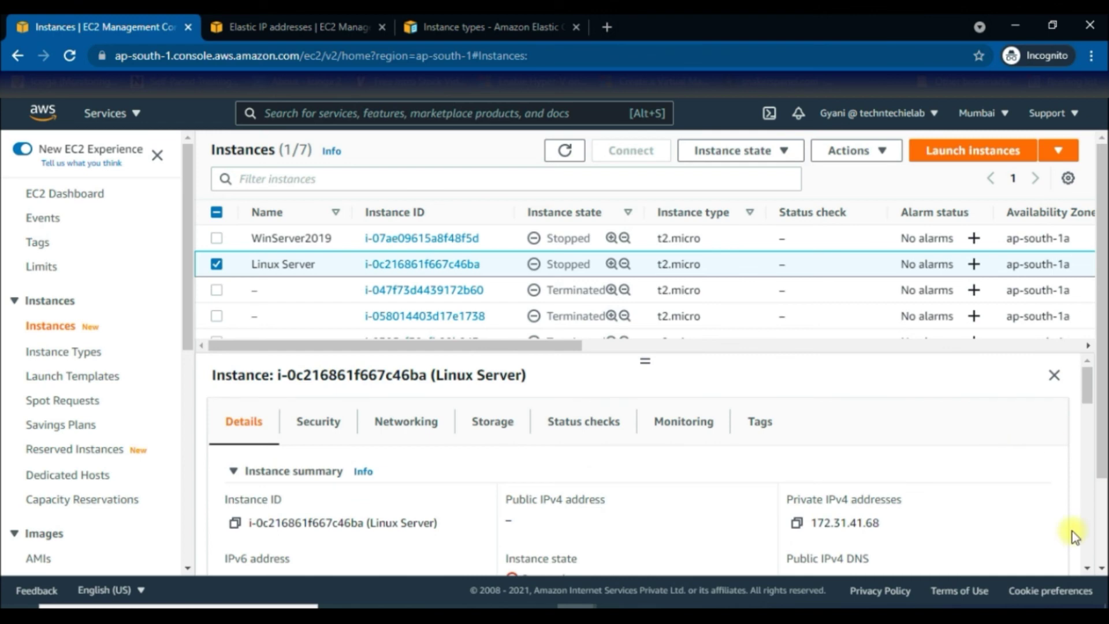
{"action": "left_click", "coordinate": [511, 294]}
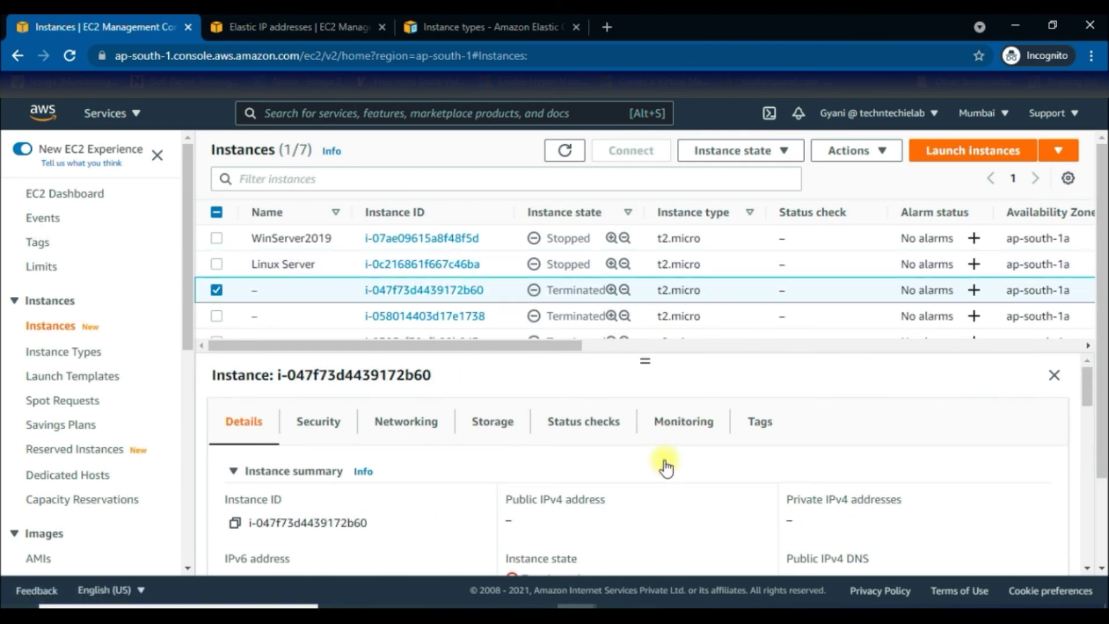
{"action": "scroll", "coordinate": [1019, 504], "scroll_direction": "down", "scroll_amount": 3}
{"action": "scroll", "coordinate": [993, 473], "scroll_direction": "up", "scroll_amount": 3}
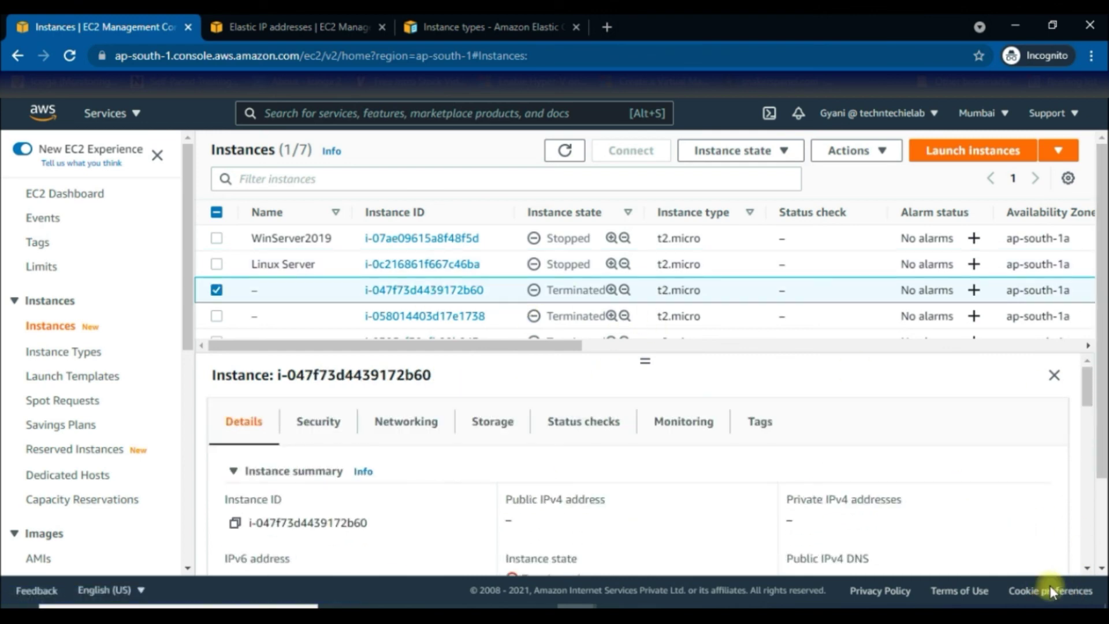